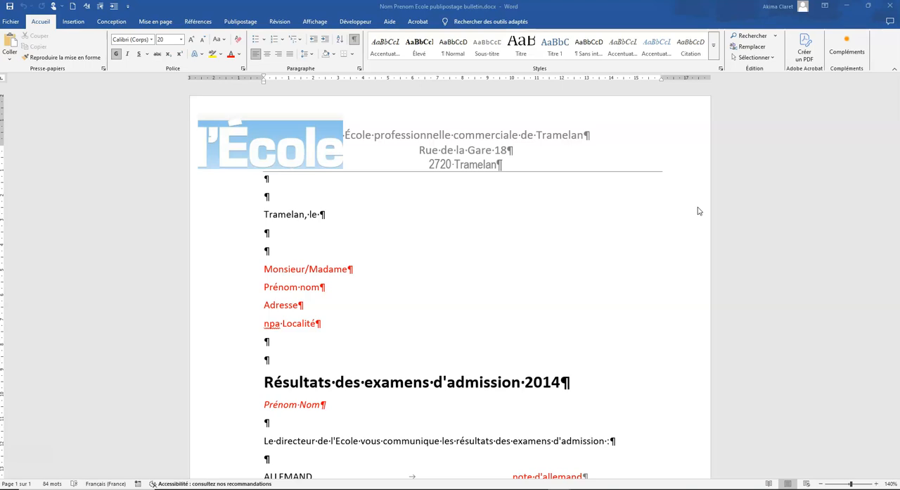
Review the results letter's red placeholders for the recipient, the grades, the exam outcome line and the closing paragraph
{"action": "left_click", "coordinate": [362, 246]}
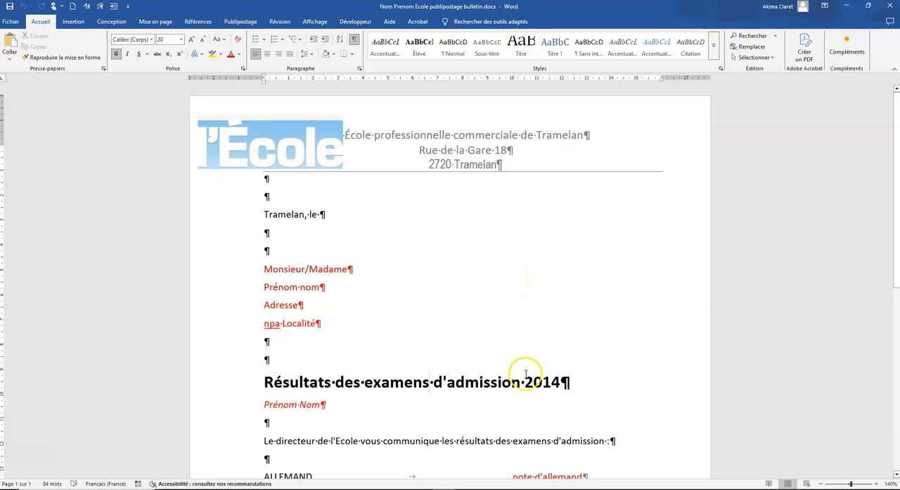
{"action": "scroll", "coordinate": [555, 382], "scroll_direction": "down", "scroll_amount": 3}
{"action": "scroll", "coordinate": [554, 382], "scroll_direction": "up", "scroll_amount": 2}
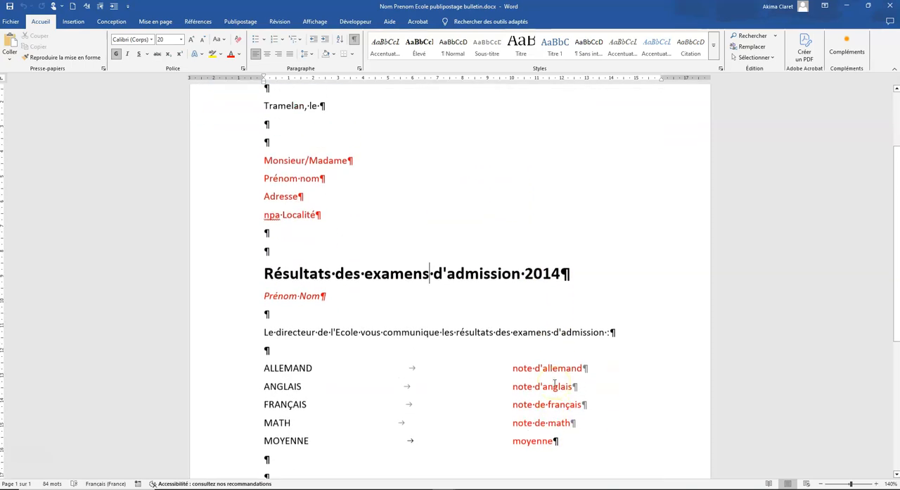
{"action": "scroll", "coordinate": [555, 382], "scroll_direction": "down", "scroll_amount": 4}
{"action": "scroll", "coordinate": [554, 382], "scroll_direction": "down", "scroll_amount": 2}
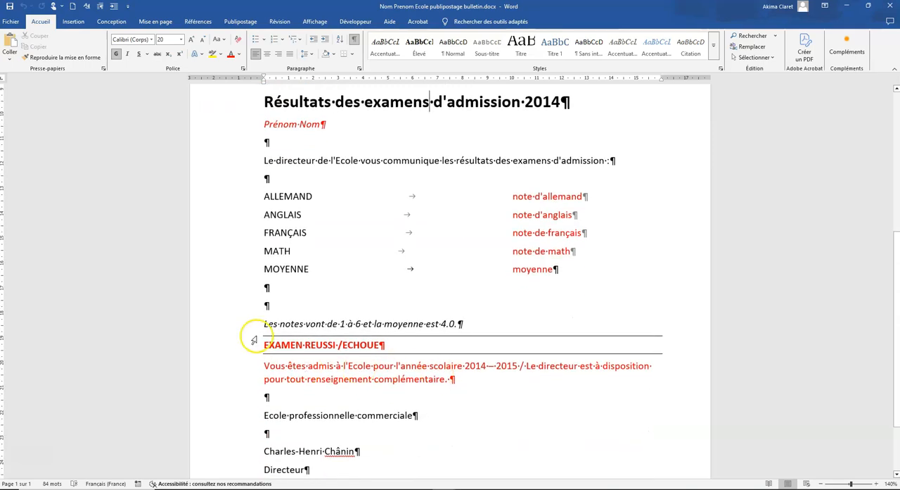
{"action": "left_click_drag", "start_coordinate": [281, 345], "coordinate": [380, 346]}
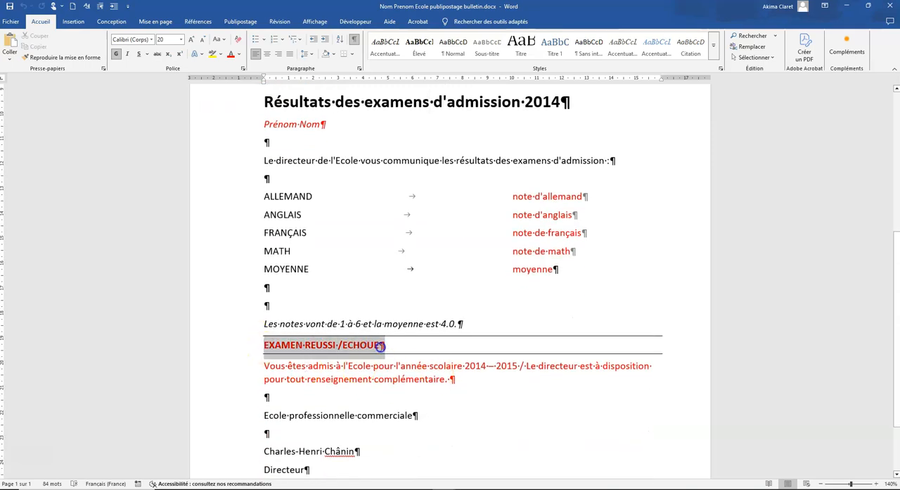
{"action": "left_click", "coordinate": [297, 346]}
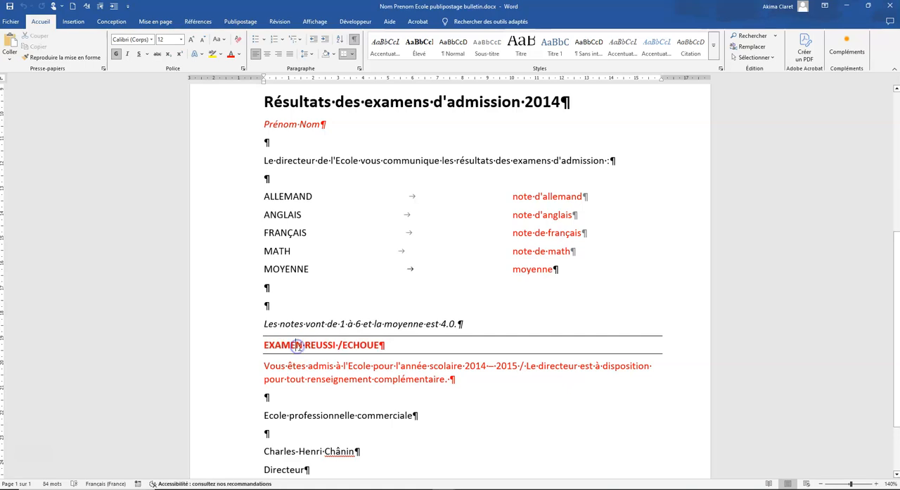
{"action": "double_click", "coordinate": [248, 374]}
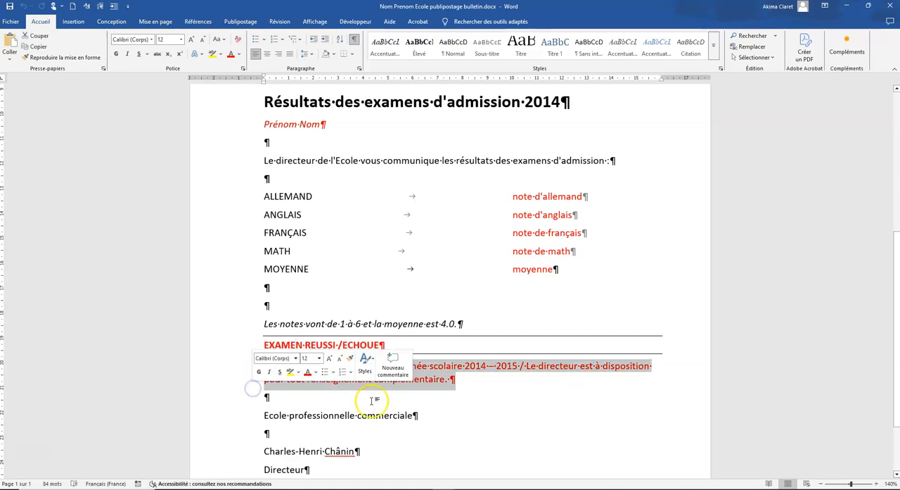
{"action": "left_click", "coordinate": [483, 395]}
{"action": "scroll", "coordinate": [483, 394], "scroll_direction": "up", "scroll_amount": 6}
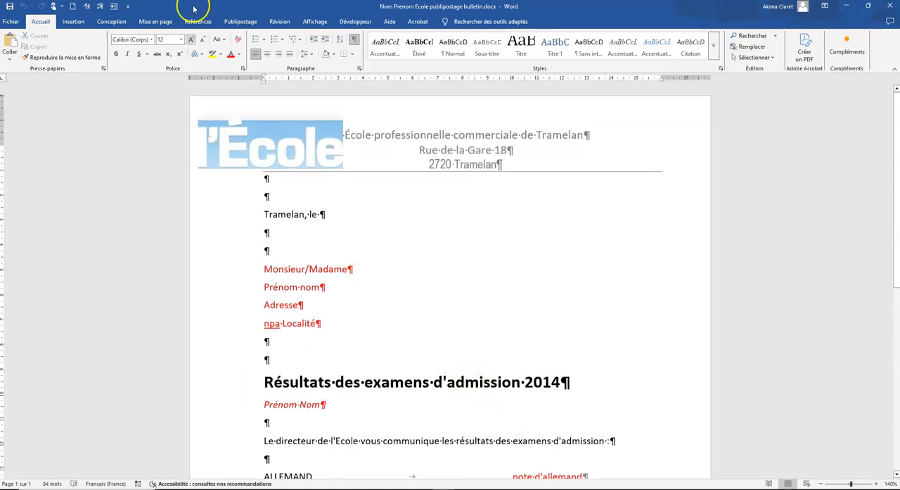
Start the step-by-step mail merge wizard for this letter
{"action": "left_click", "coordinate": [241, 21]}
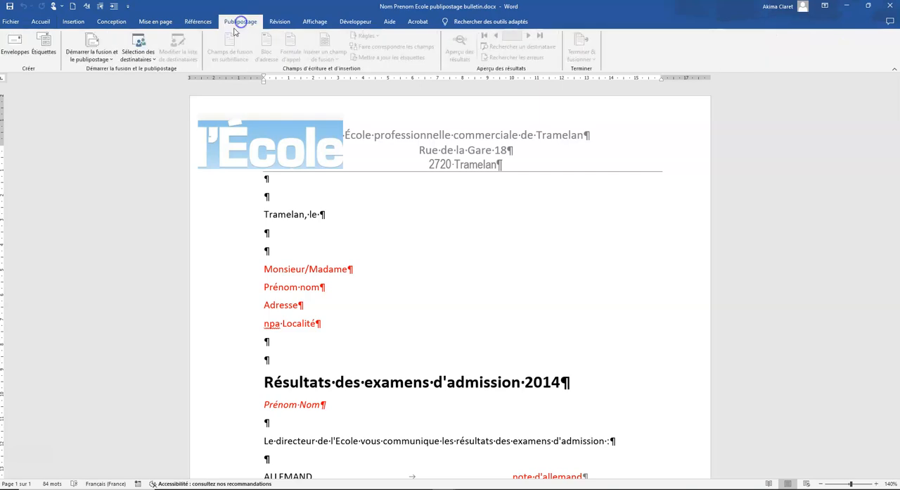
{"action": "left_click", "coordinate": [112, 60]}
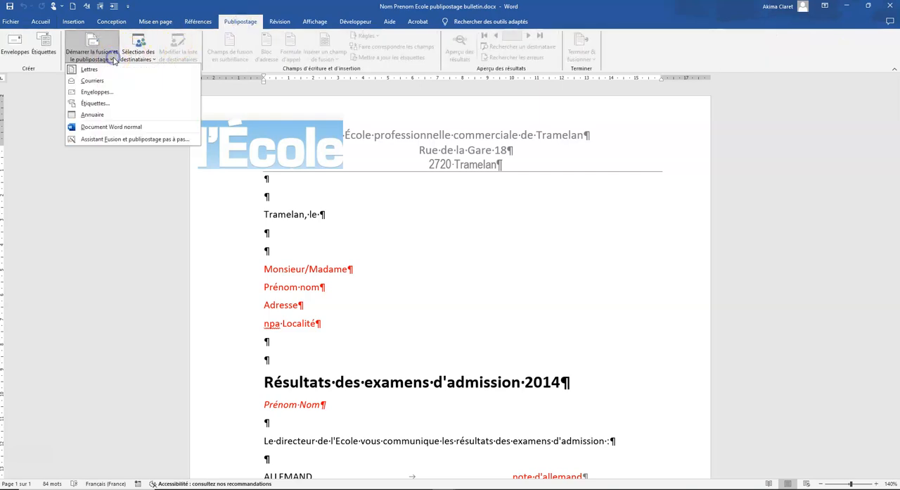
{"action": "left_click", "coordinate": [118, 140]}
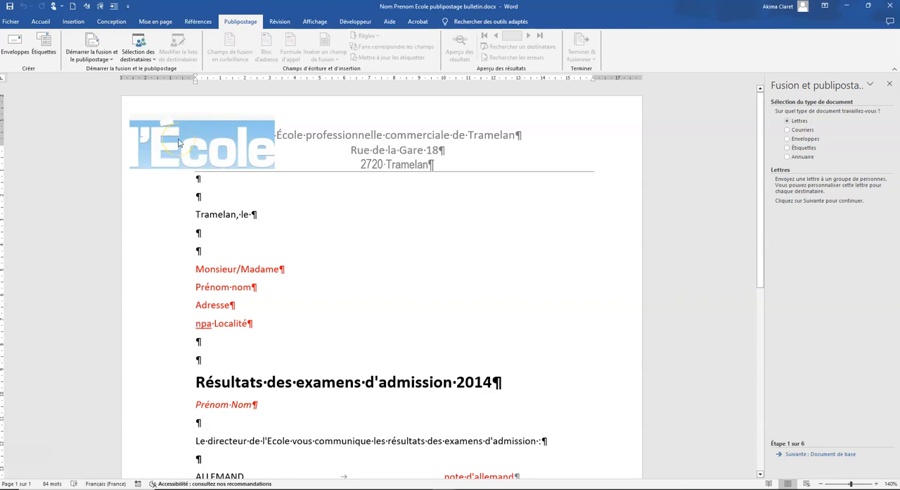
Recolour the "l'École" logo in the page header with the light grey variant and return to the letter body
{"action": "double_click", "coordinate": [320, 159]}
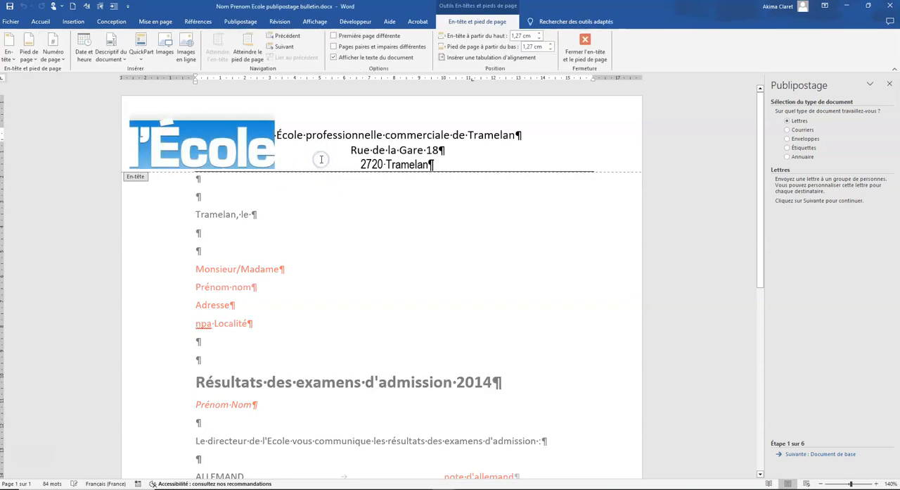
{"action": "left_click", "coordinate": [199, 141]}
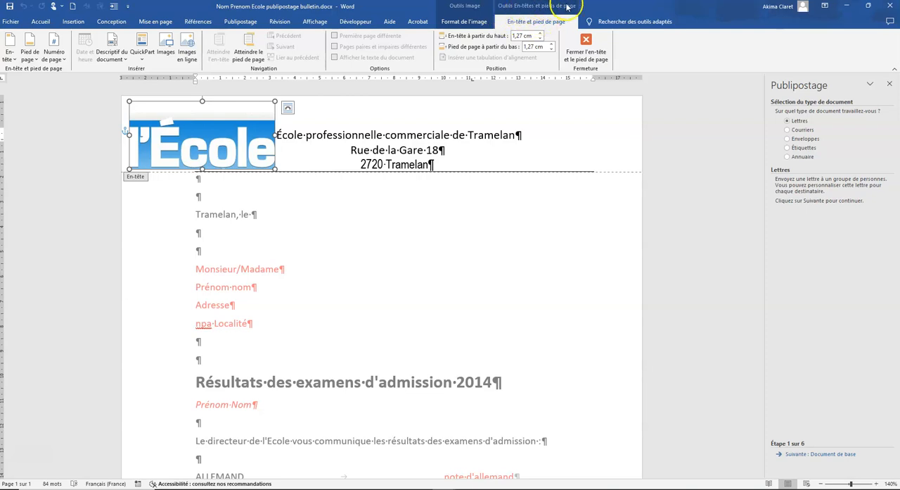
{"action": "left_click", "coordinate": [446, 23]}
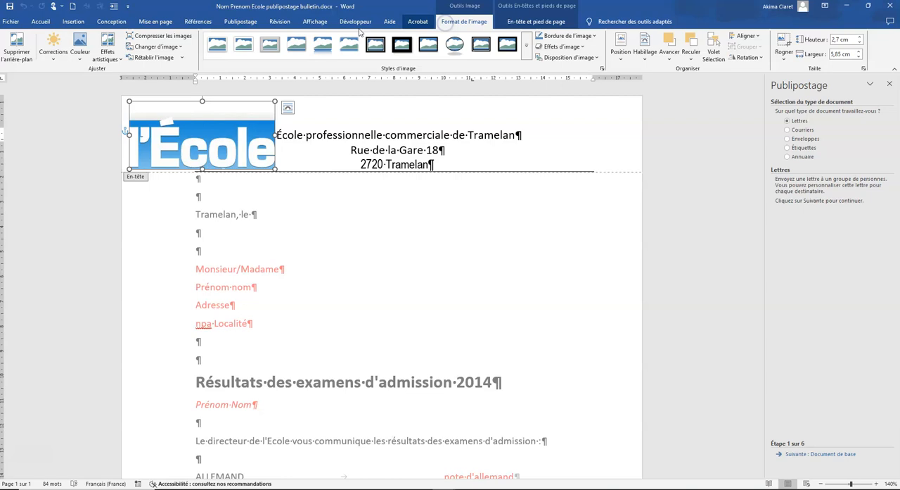
{"action": "left_click", "coordinate": [80, 55]}
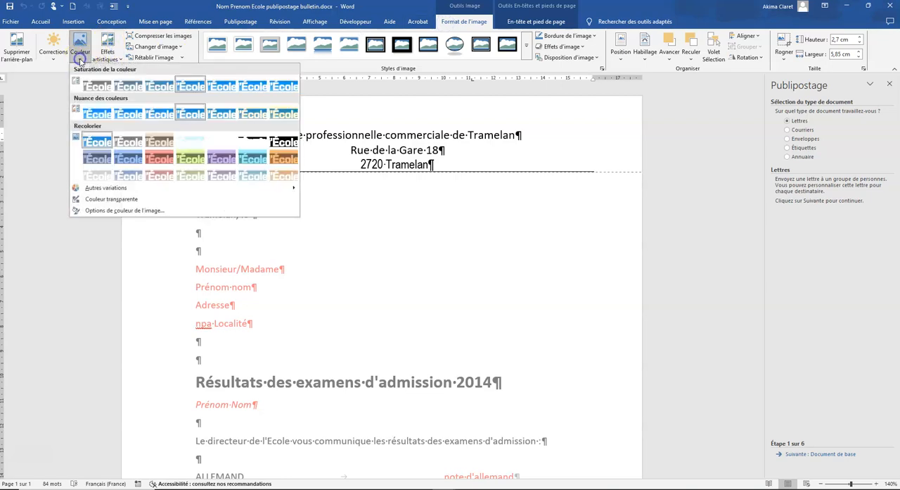
{"action": "left_click", "coordinate": [95, 175]}
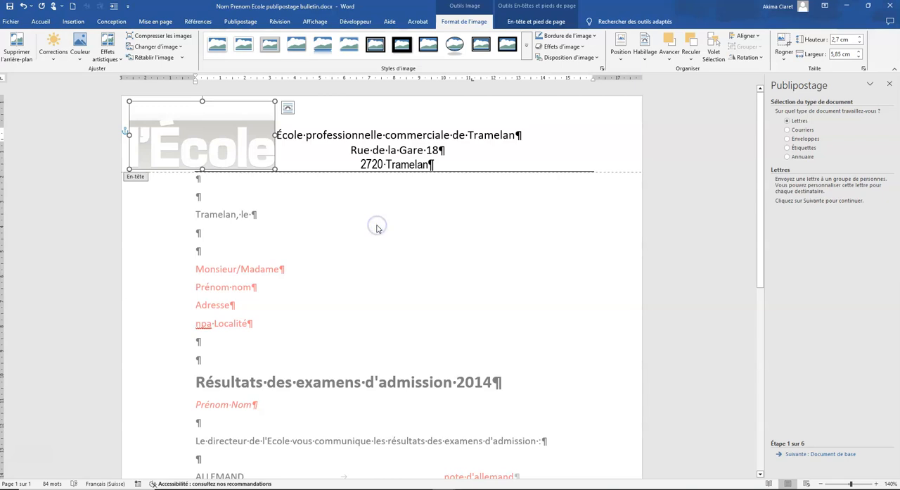
{"action": "double_click", "coordinate": [503, 226]}
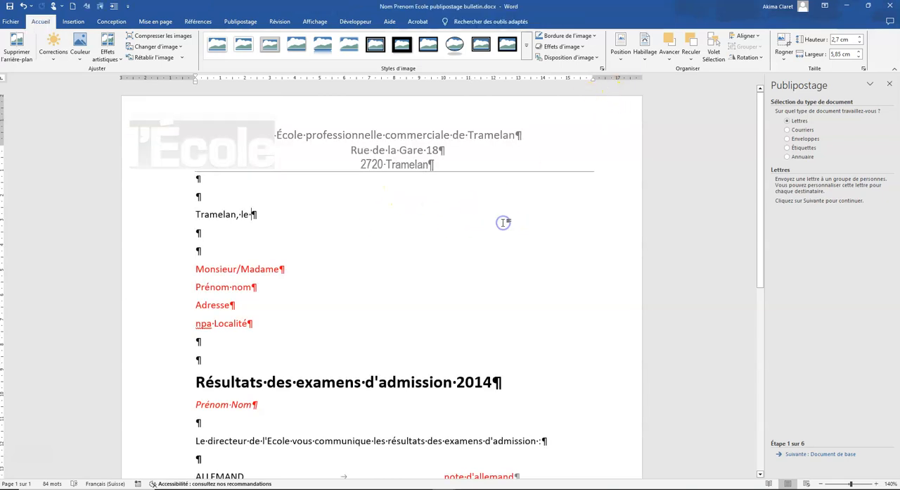
Replace all tab stops in the whole letter body with a single left tab stop at 9 cm
{"action": "left_click_drag", "start_coordinate": [174, 180], "coordinate": [176, 486]}
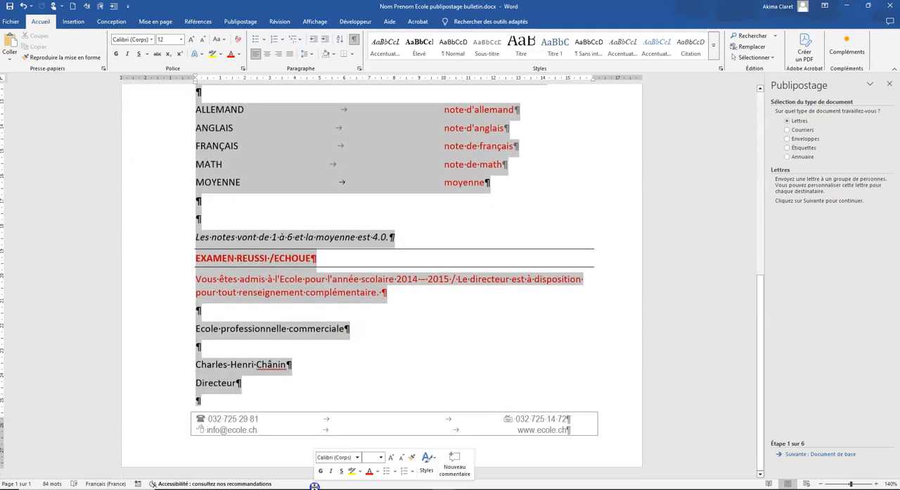
{"action": "left_click", "coordinate": [359, 67]}
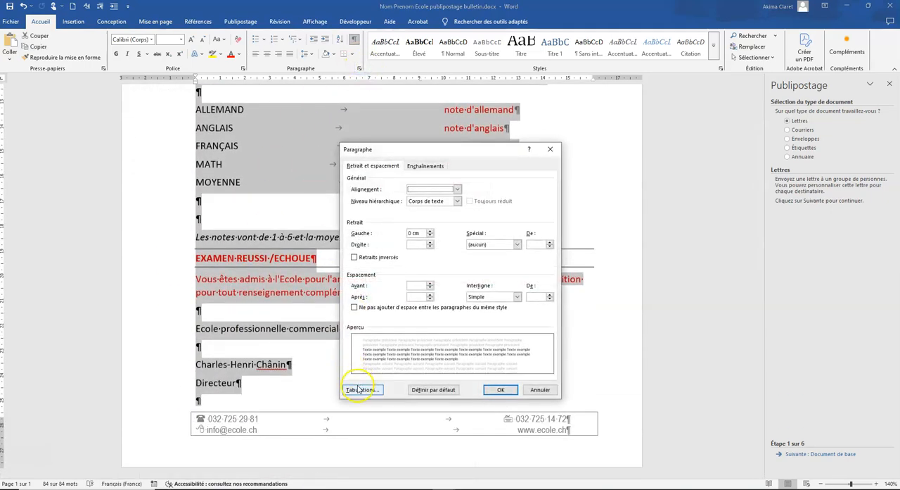
{"action": "left_click", "coordinate": [360, 389]}
{"action": "left_click", "coordinate": [707, 351]}
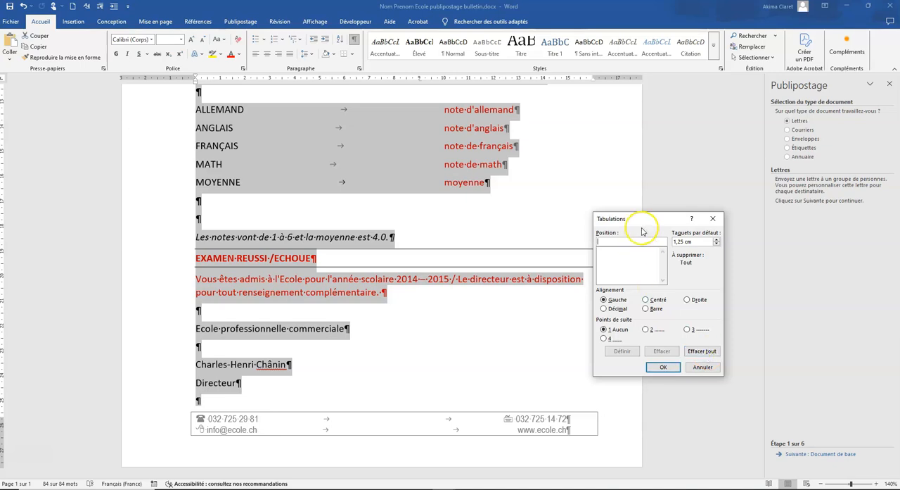
{"action": "type", "text": "9"}
{"action": "left_click", "coordinate": [622, 351]}
{"action": "left_click", "coordinate": [664, 366]}
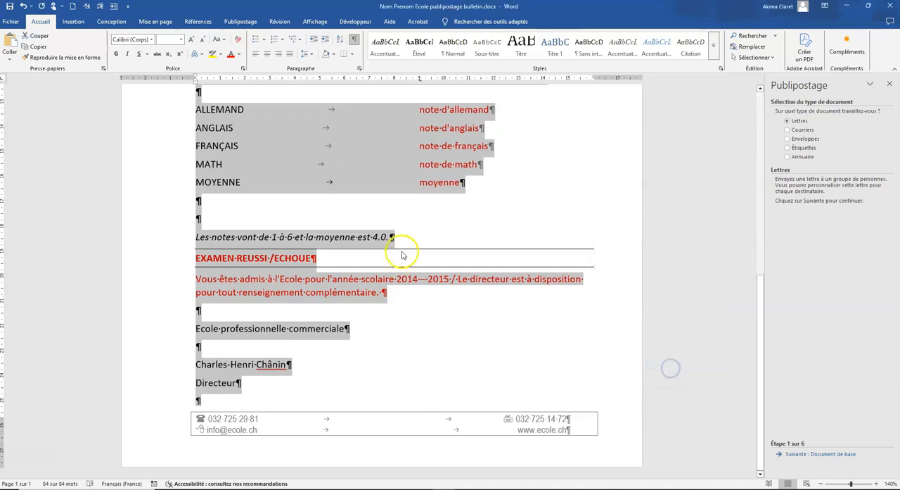
Insert an automatically updating date after "Tramelan, le" in the format "21 avril 2025"
{"action": "scroll", "coordinate": [402, 281], "scroll_direction": "up", "scroll_amount": 5}
{"action": "scroll", "coordinate": [403, 287], "scroll_direction": "up", "scroll_amount": 1}
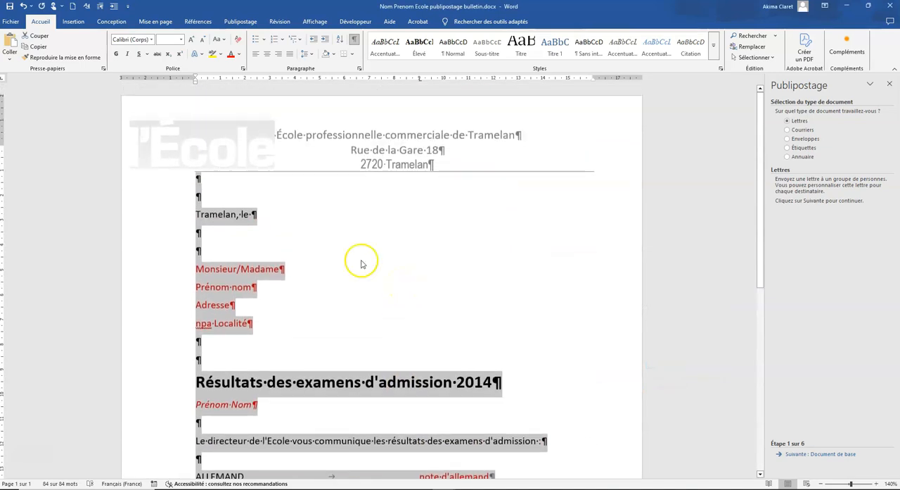
{"action": "left_click", "coordinate": [270, 215]}
{"action": "left_click", "coordinate": [73, 21]}
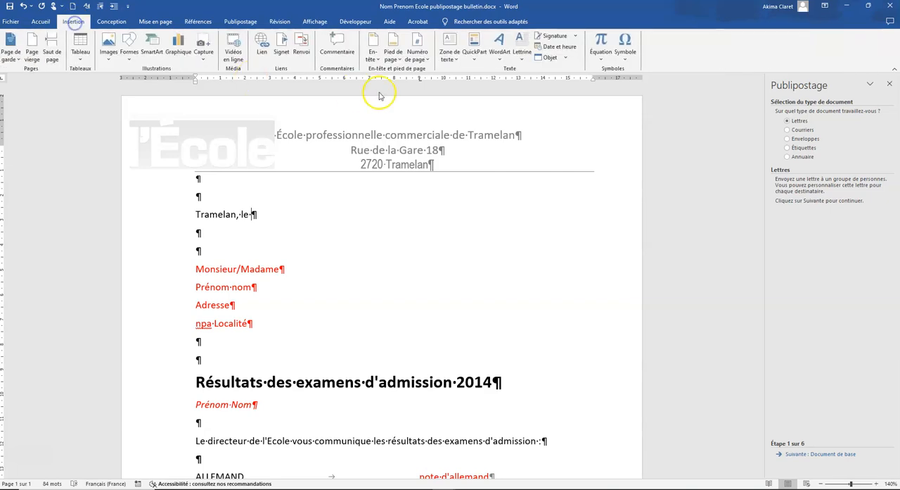
{"action": "left_click", "coordinate": [560, 47]}
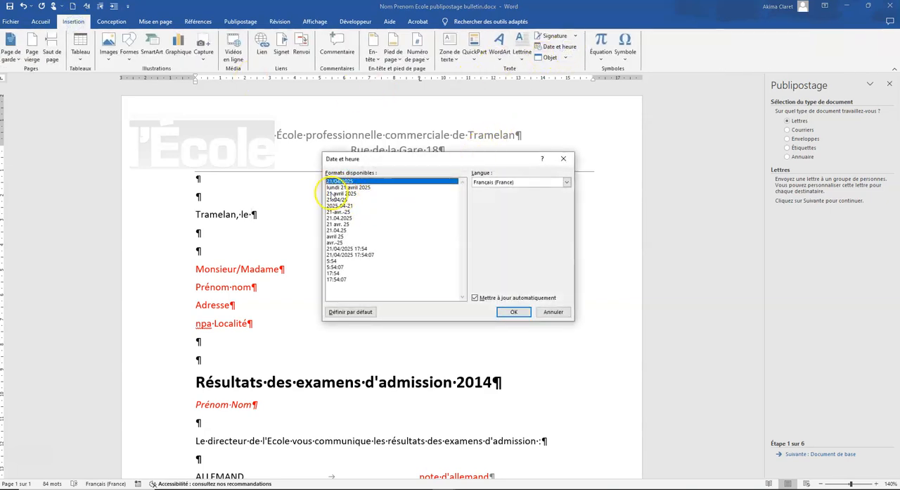
{"action": "left_click", "coordinate": [332, 193]}
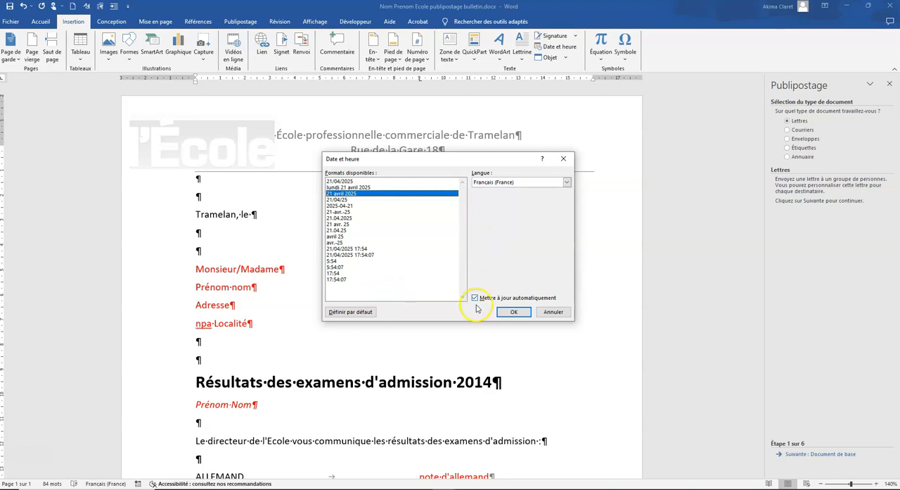
{"action": "left_click", "coordinate": [513, 312]}
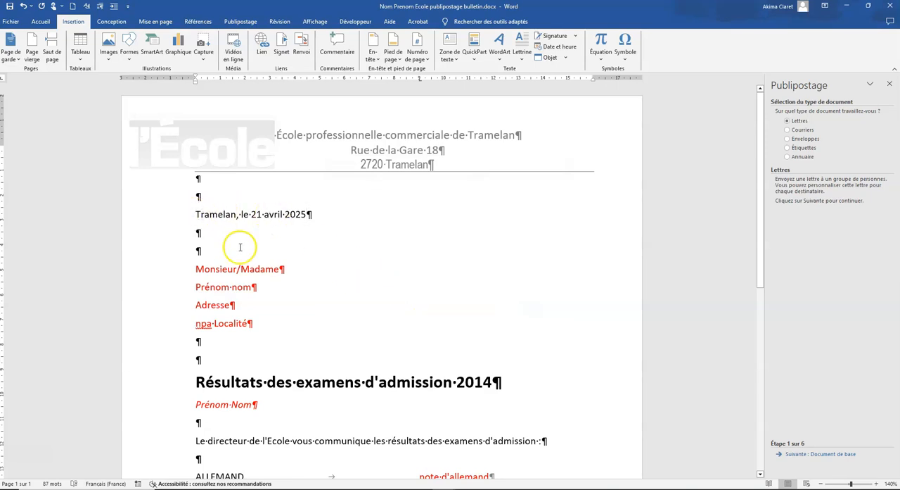
Move the date line and the four recipient address lines to the 9 cm tab stop
{"action": "key", "text": "Tab"}
{"action": "left_click", "coordinate": [189, 270]}
{"action": "left_click", "coordinate": [189, 270]}
{"action": "key", "text": "Tab"}
{"action": "left_click", "coordinate": [190, 287]}
{"action": "key", "text": "Tab"}
{"action": "left_click", "coordinate": [190, 306]}
{"action": "key", "text": "Tab"}
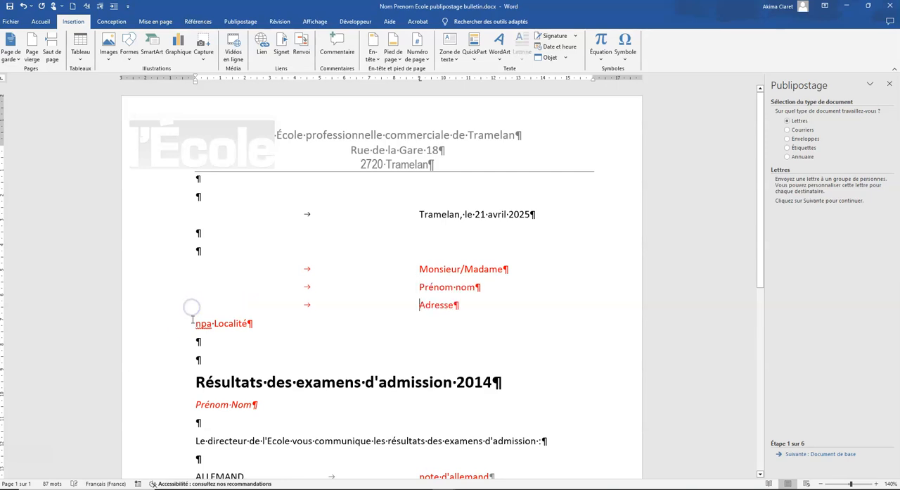
{"action": "left_click", "coordinate": [190, 325]}
{"action": "key", "text": "Tab"}
Move the closing lines with the school name, the director's name and "Directeur" to the 9 cm tab stop
{"action": "scroll", "coordinate": [195, 302], "scroll_direction": "down", "scroll_amount": 3}
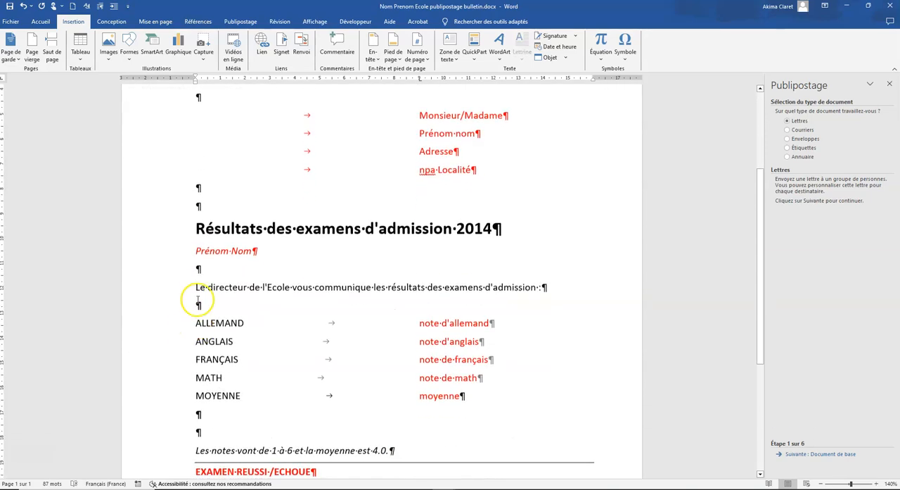
{"action": "scroll", "coordinate": [345, 367], "scroll_direction": "down", "scroll_amount": 3}
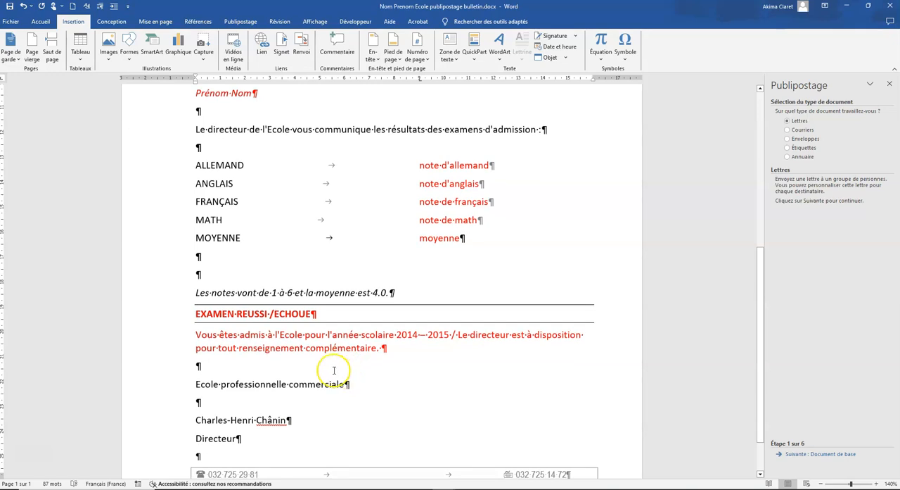
{"action": "scroll", "coordinate": [196, 358], "scroll_direction": "down", "scroll_amount": 1}
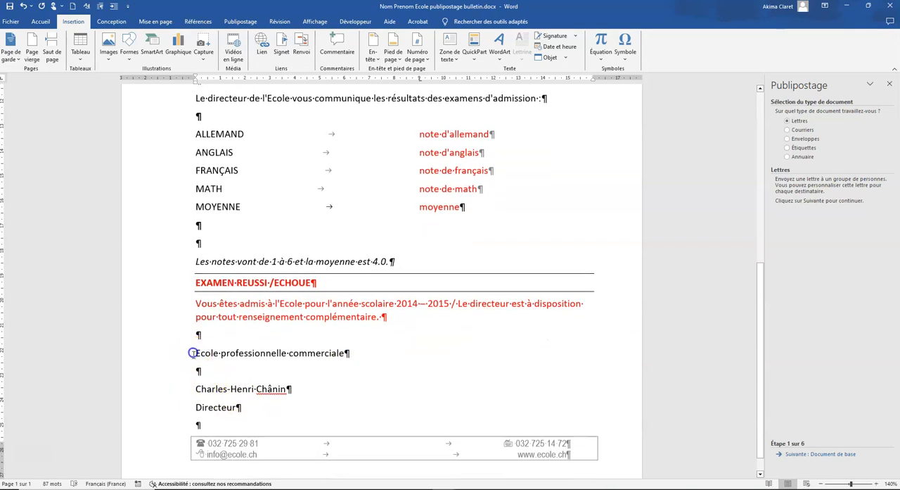
{"action": "key", "text": "Tab"}
{"action": "left_click", "coordinate": [193, 389]}
{"action": "key", "text": "Tab"}
{"action": "key", "text": "Tab"}
Insert the picture "Ecole signature directeur.jpg" in the empty paragraph above the director's name
{"action": "left_click", "coordinate": [200, 371]}
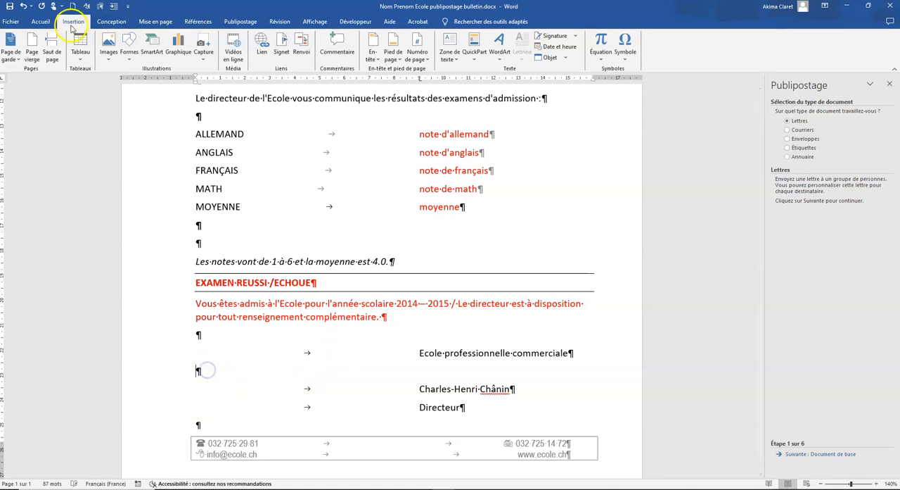
{"action": "left_click", "coordinate": [107, 50]}
{"action": "left_click", "coordinate": [120, 84]}
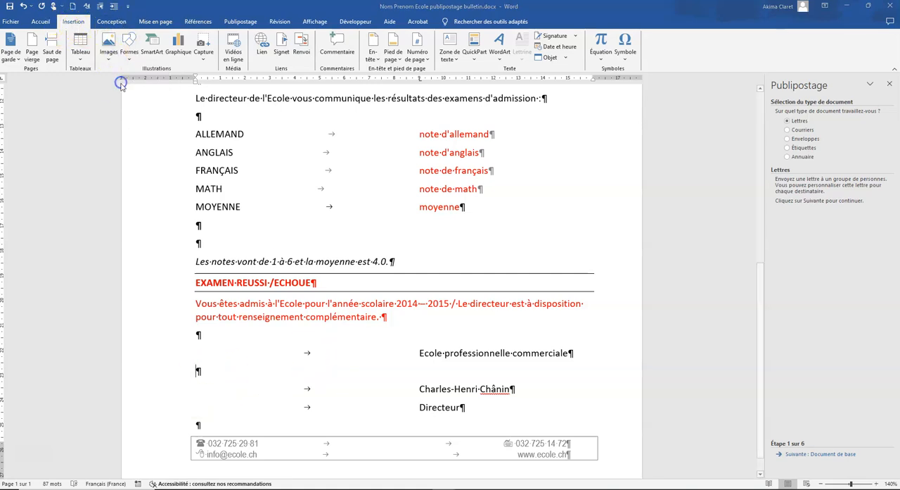
{"action": "left_click", "coordinate": [116, 104]}
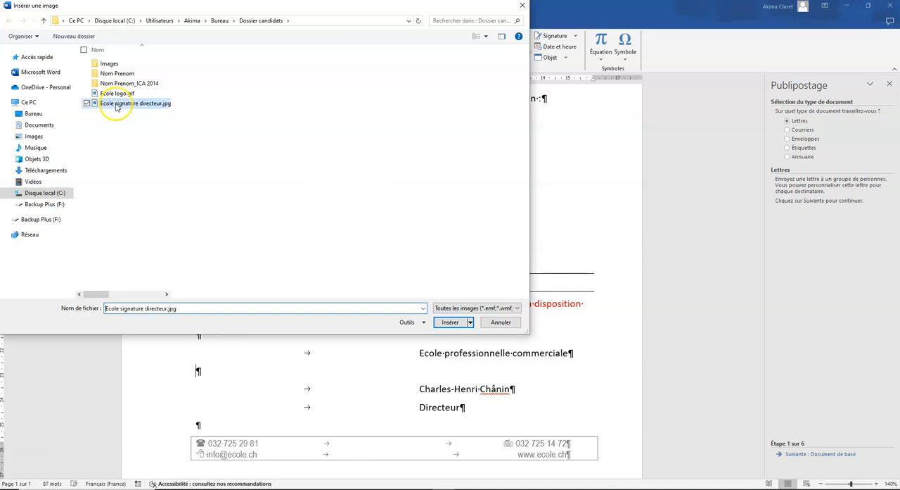
{"action": "left_click", "coordinate": [438, 321]}
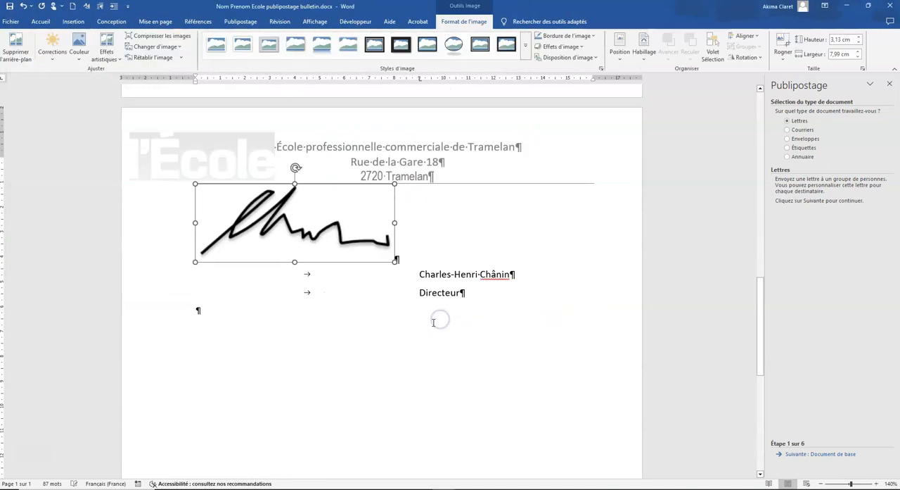
Shrink the signature picture proportionally to about 1.16 cm high and 2.95 cm wide
{"action": "scroll", "coordinate": [209, 197], "scroll_direction": "down", "scroll_amount": 3}
{"action": "scroll", "coordinate": [197, 173], "scroll_direction": "down", "scroll_amount": 2}
{"action": "scroll", "coordinate": [198, 178], "scroll_direction": "up", "scroll_amount": 4}
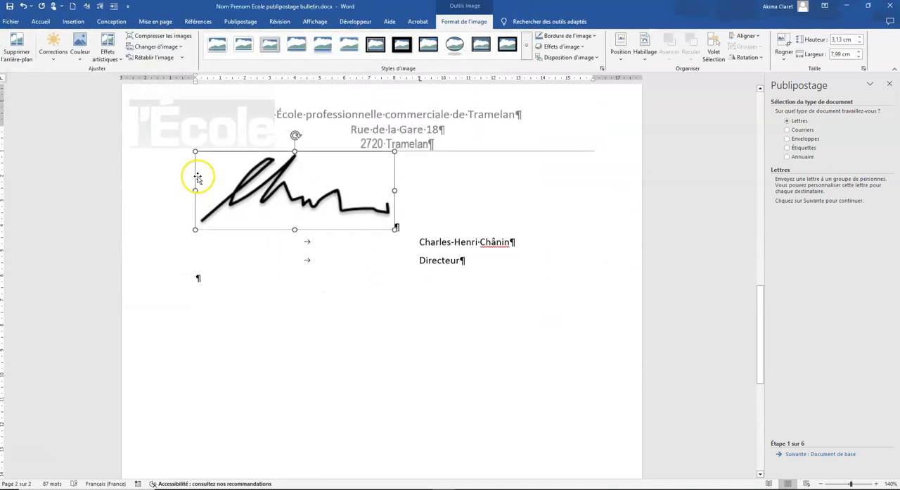
{"action": "mouse_move", "coordinate": [195, 228]}
{"action": "left_mouse_down"}
{"action": "mouse_move", "coordinate": [290, 193]}
{"action": "mouse_move", "coordinate": [317, 154]}
{"action": "left_mouse_up"}
{"action": "scroll", "coordinate": [363, 190], "scroll_direction": "down", "scroll_amount": 2}
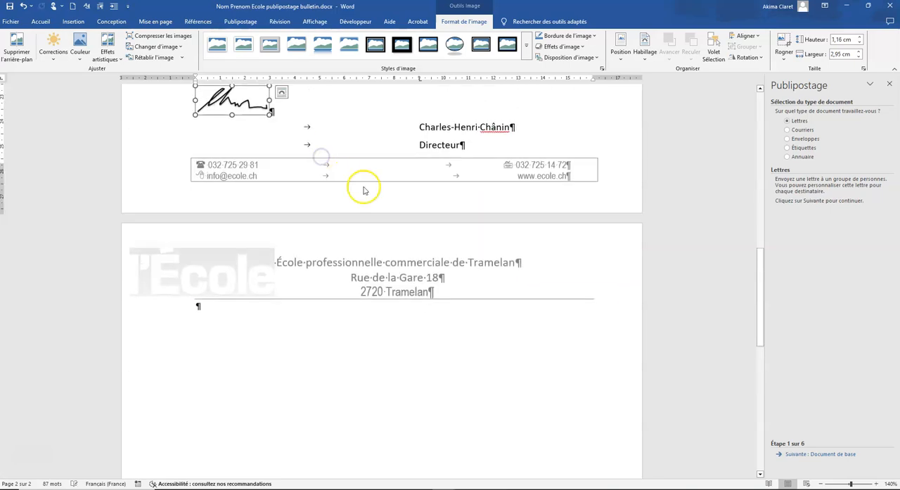
Set the signature picture's text wrapping to "Devant le texte" and move it between the closing school name and the director's name
{"action": "scroll", "coordinate": [364, 190], "scroll_direction": "up", "scroll_amount": 4}
{"action": "right_click", "coordinate": [231, 250]}
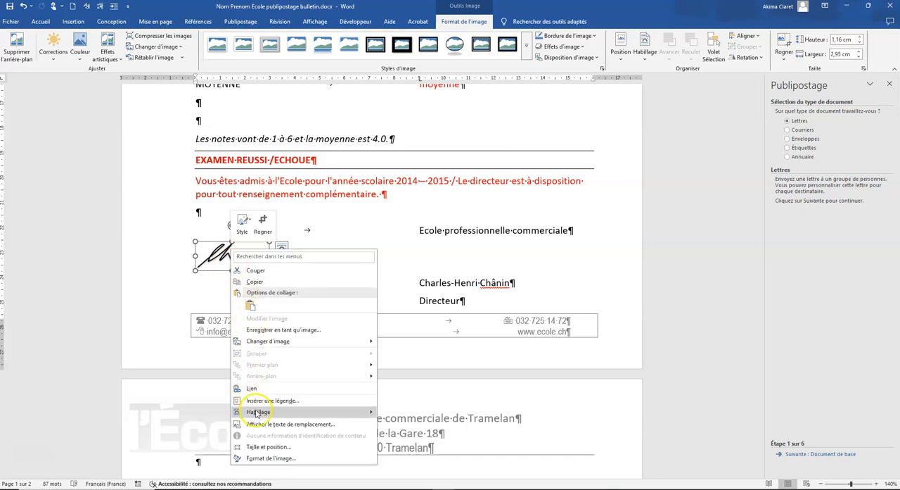
{"action": "mouse_move", "coordinate": [258, 411]}
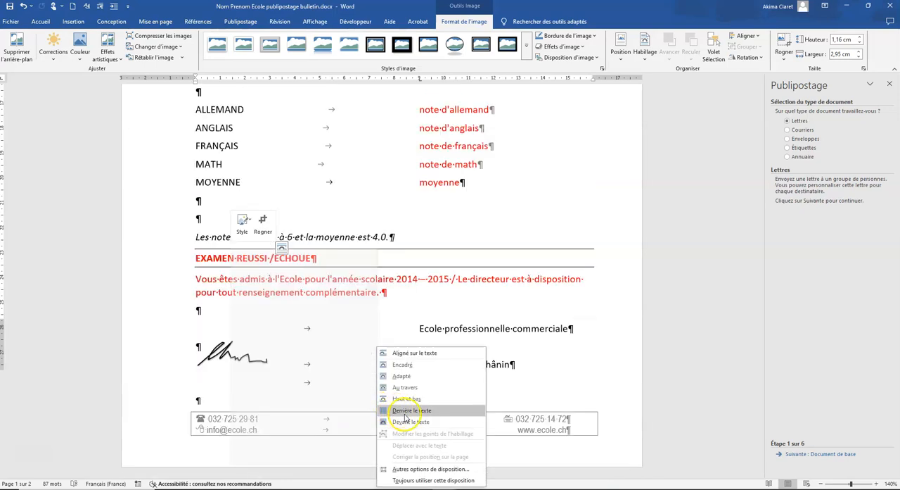
{"action": "left_click", "coordinate": [410, 422]}
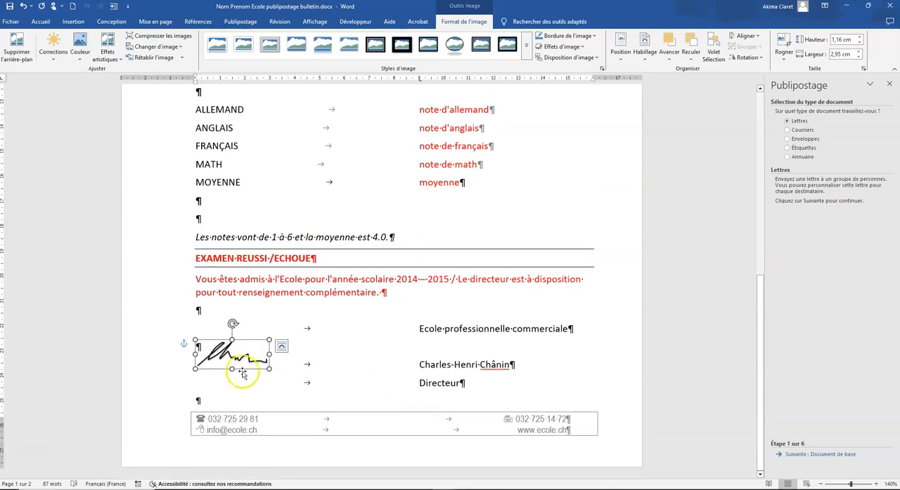
{"action": "left_click_drag", "start_coordinate": [231, 350], "coordinate": [452, 345]}
{"action": "left_click", "coordinate": [526, 353]}
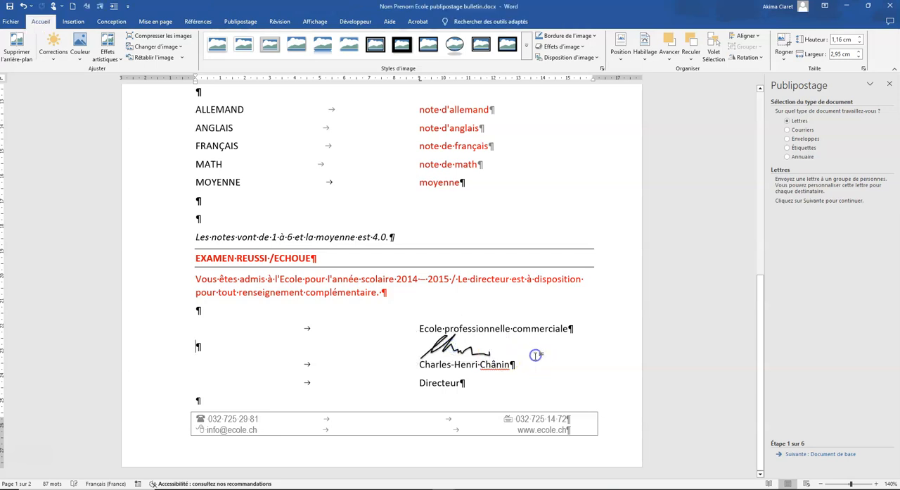
Use the current document as the base for the letters and advance the mail merge to recipient selection
{"action": "scroll", "coordinate": [482, 342], "scroll_direction": "up", "scroll_amount": 8}
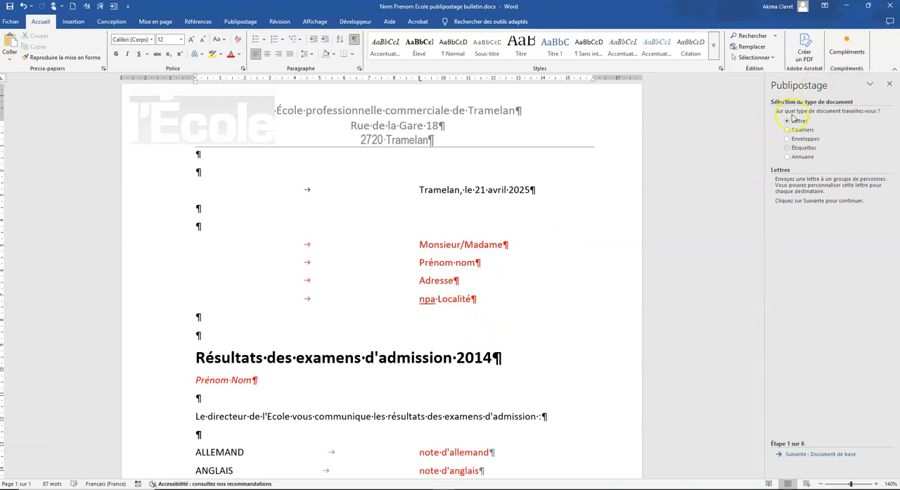
{"action": "left_click", "coordinate": [823, 455]}
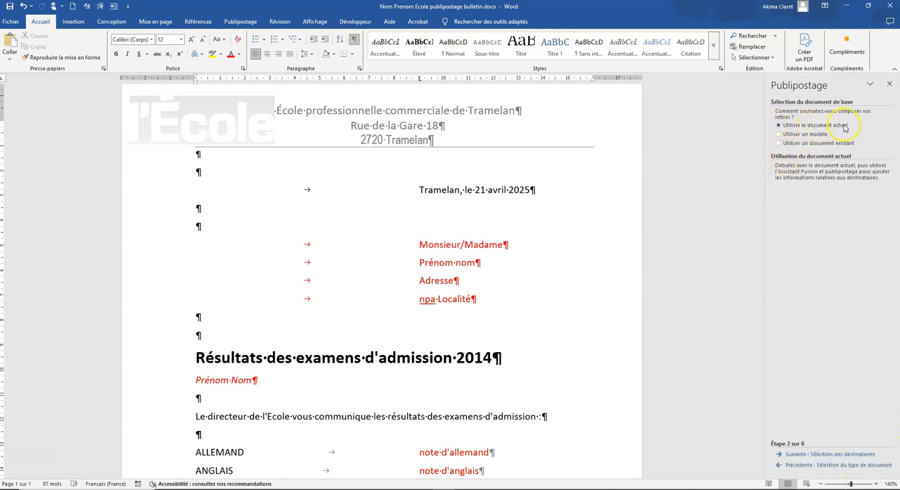
{"action": "left_click", "coordinate": [821, 455]}
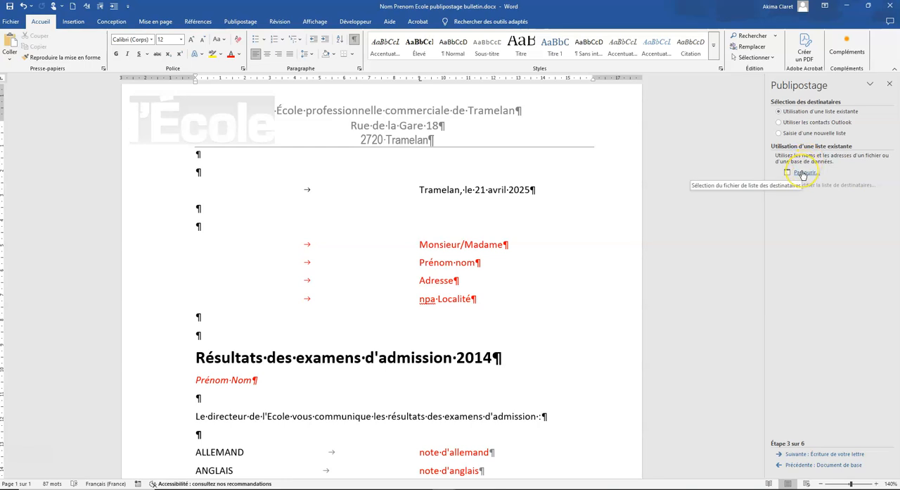
Connect the existing recipient list "Ecole publipostage resultats.xlsx" from the "Dossier candidats" folder, using the Résultats$ table with column headers
{"action": "left_click", "coordinate": [802, 173]}
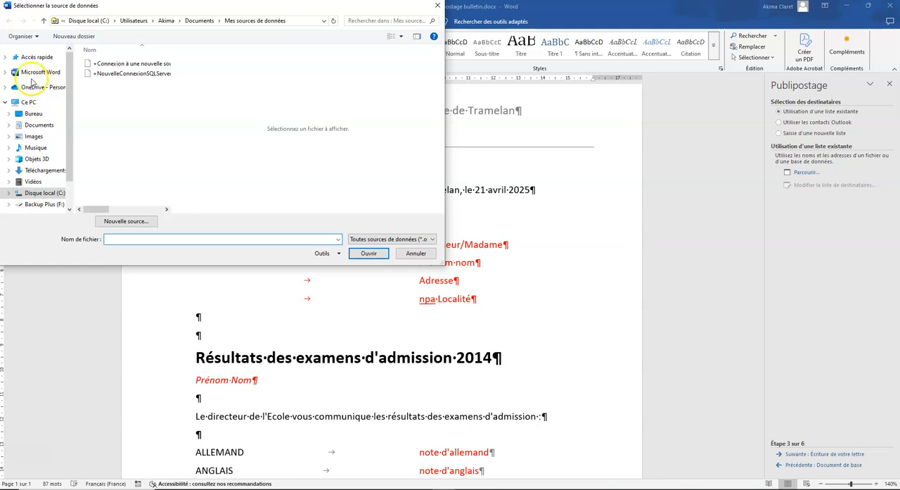
{"action": "left_click", "coordinate": [6, 58]}
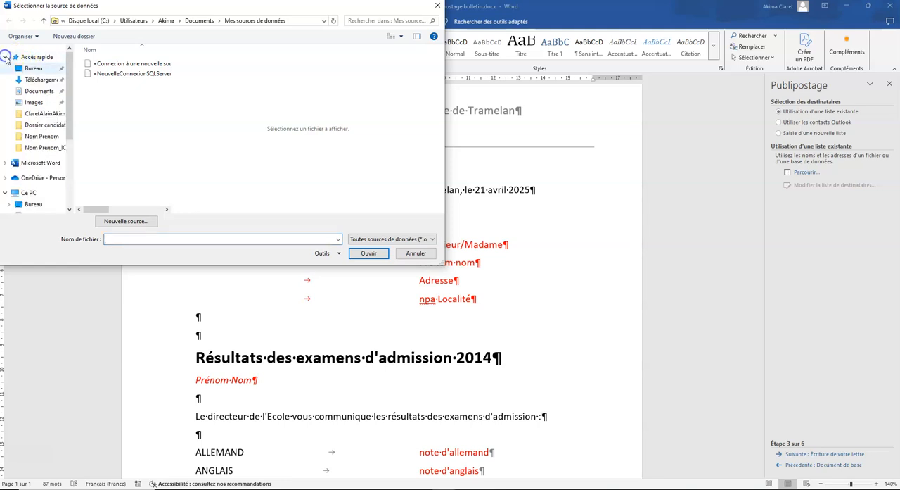
{"action": "left_click", "coordinate": [32, 125]}
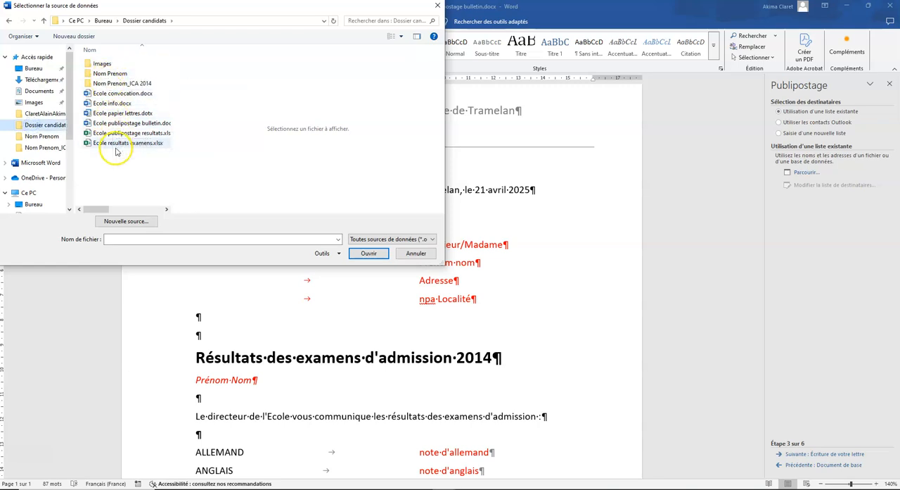
{"action": "left_click", "coordinate": [102, 134]}
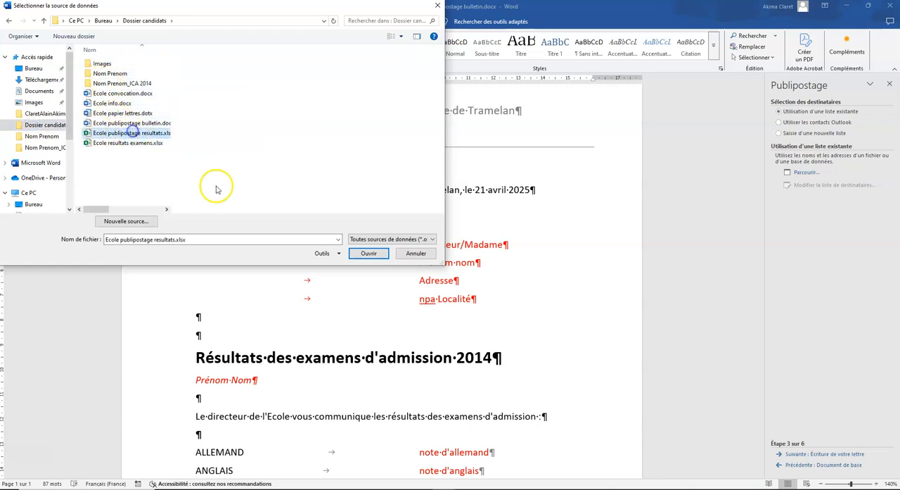
{"action": "left_click", "coordinate": [368, 254]}
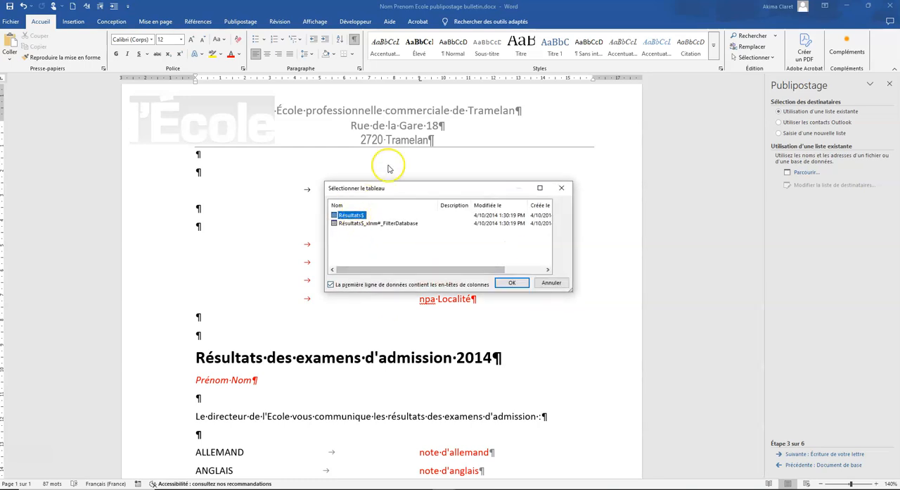
{"action": "left_click", "coordinate": [514, 283]}
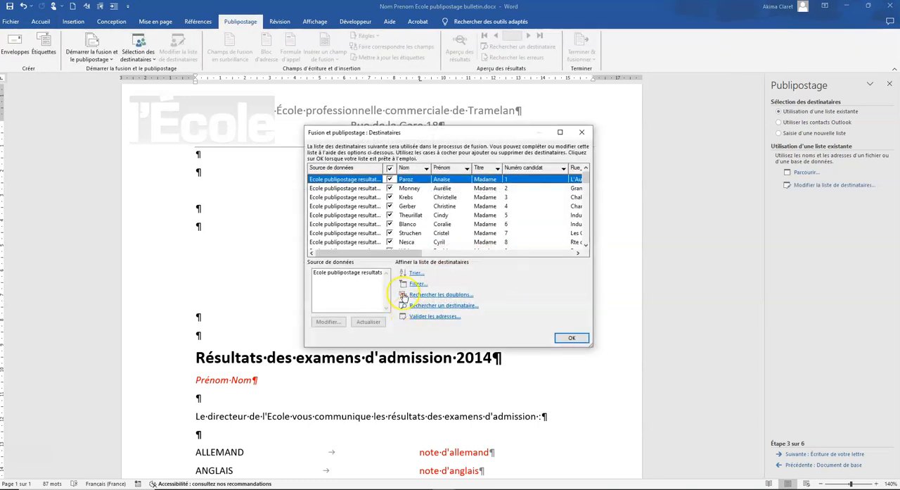
Sort the recipients in ascending order by NPA, then Nom, then Prénom
{"action": "left_click", "coordinate": [416, 272]}
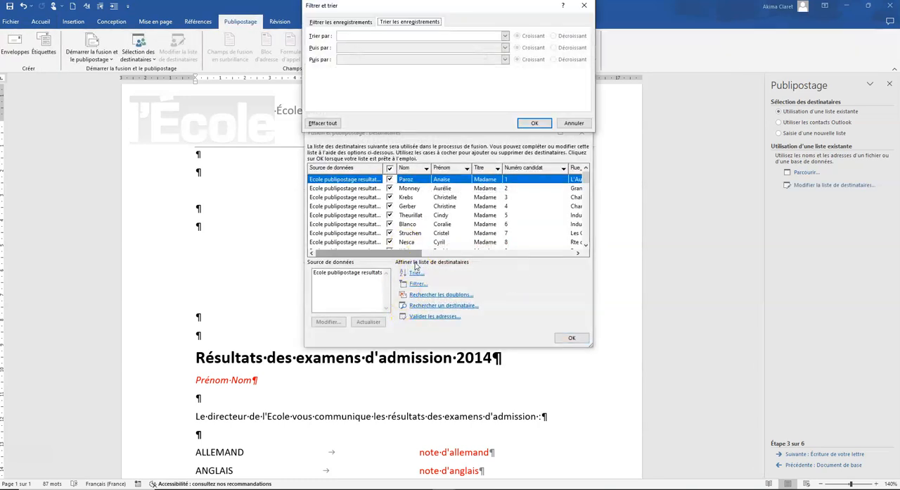
{"action": "left_click", "coordinate": [504, 35]}
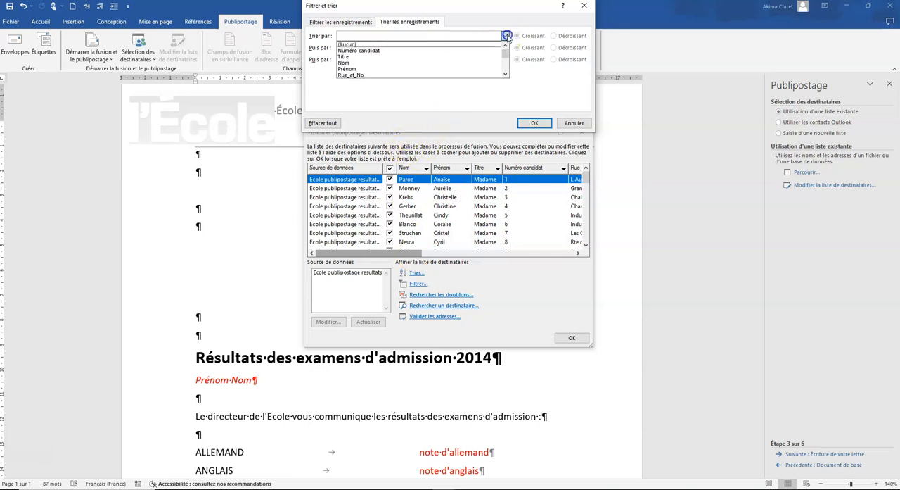
{"action": "left_click", "coordinate": [506, 74]}
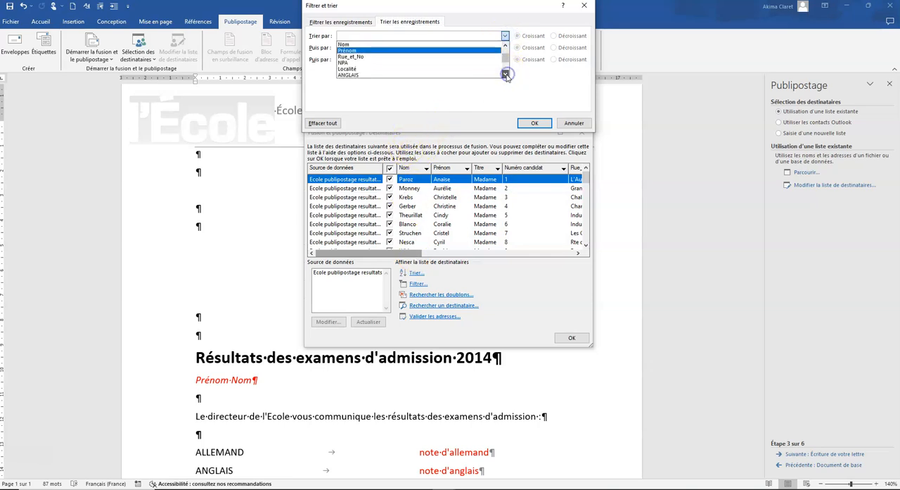
{"action": "left_click", "coordinate": [385, 62]}
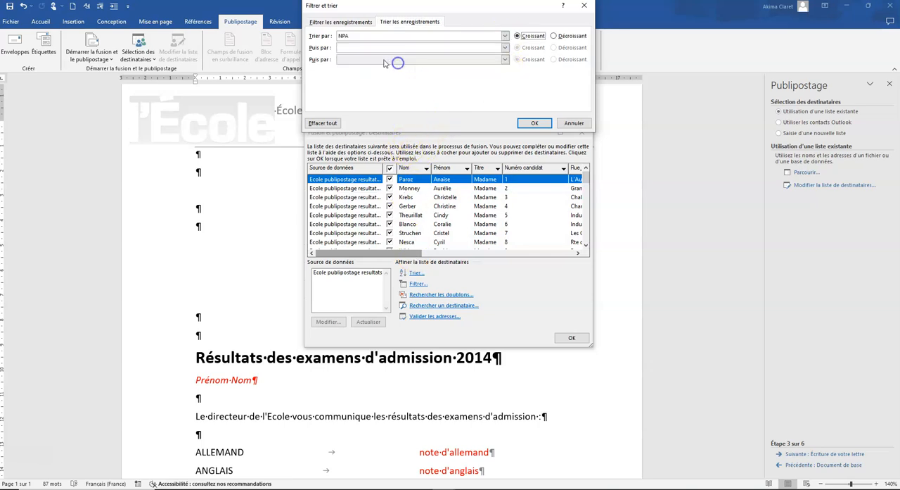
{"action": "left_click", "coordinate": [505, 47]}
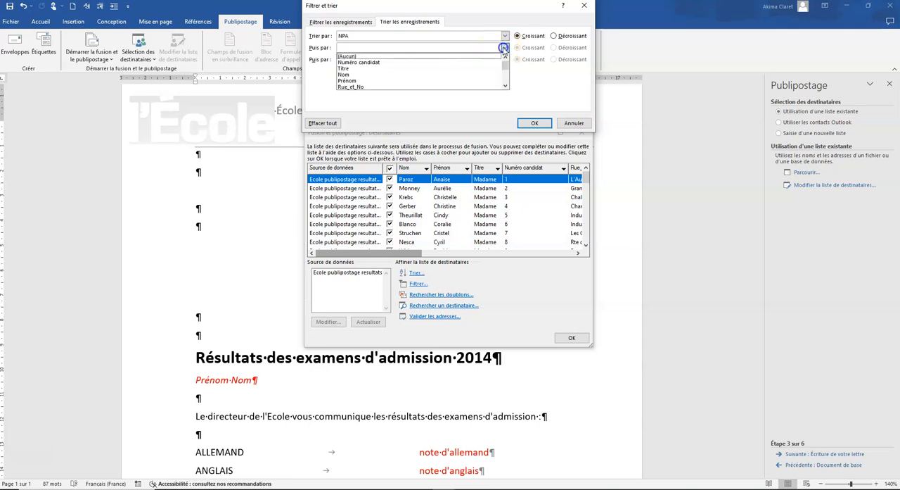
{"action": "left_click", "coordinate": [381, 76]}
{"action": "left_click", "coordinate": [505, 59]}
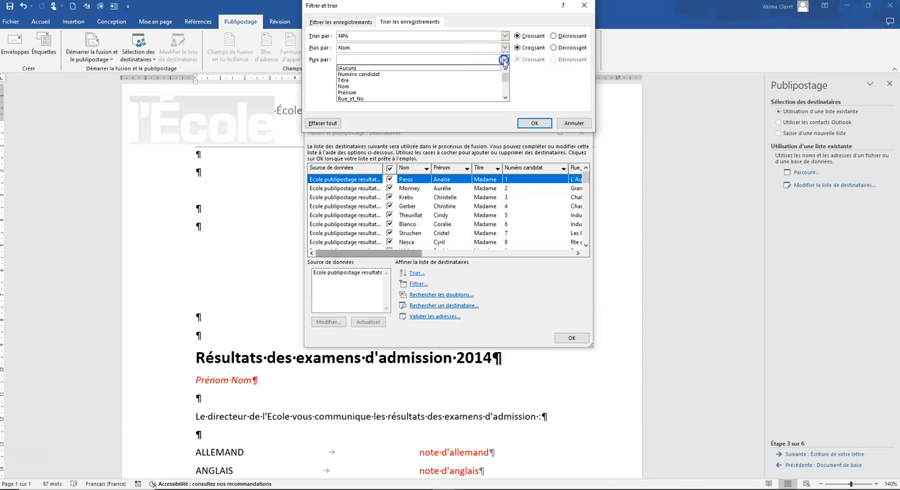
{"action": "left_click", "coordinate": [382, 92]}
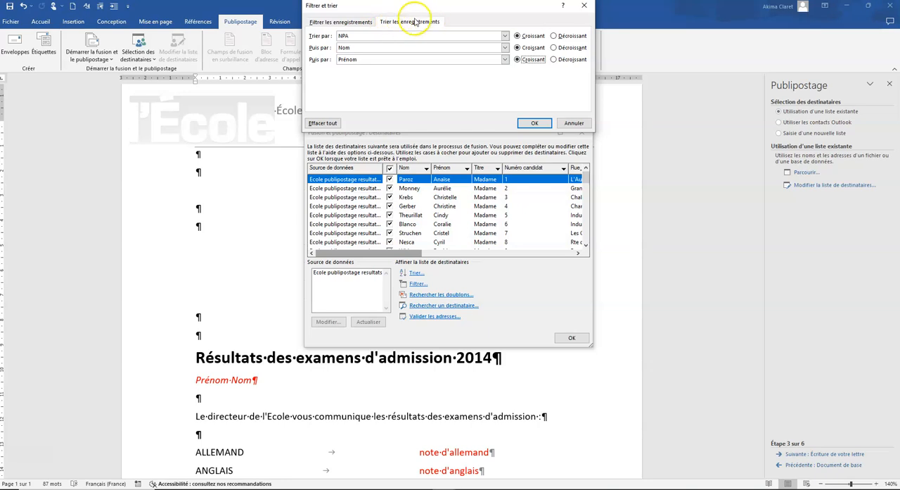
Filter the recipients to those whose MOYENNE is "Inférieur à" 5.5 and accept the recipient list
{"action": "left_click", "coordinate": [320, 22]}
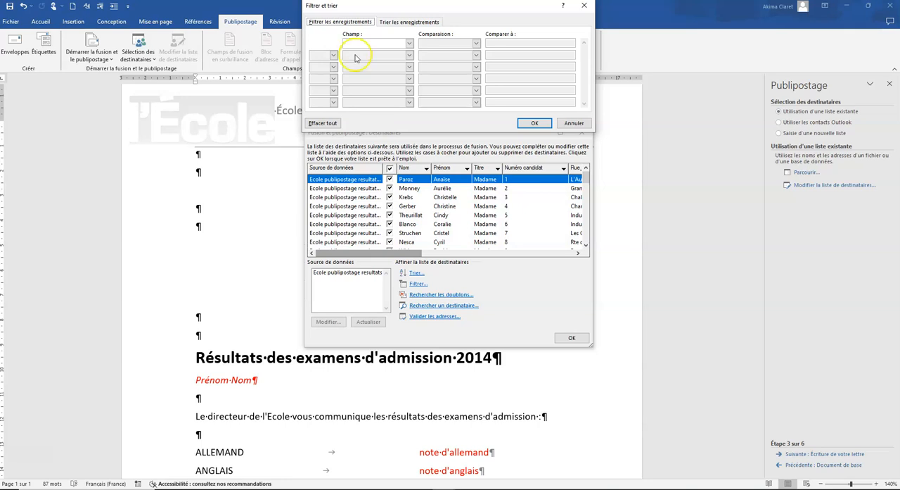
{"action": "left_click", "coordinate": [49, 463]}
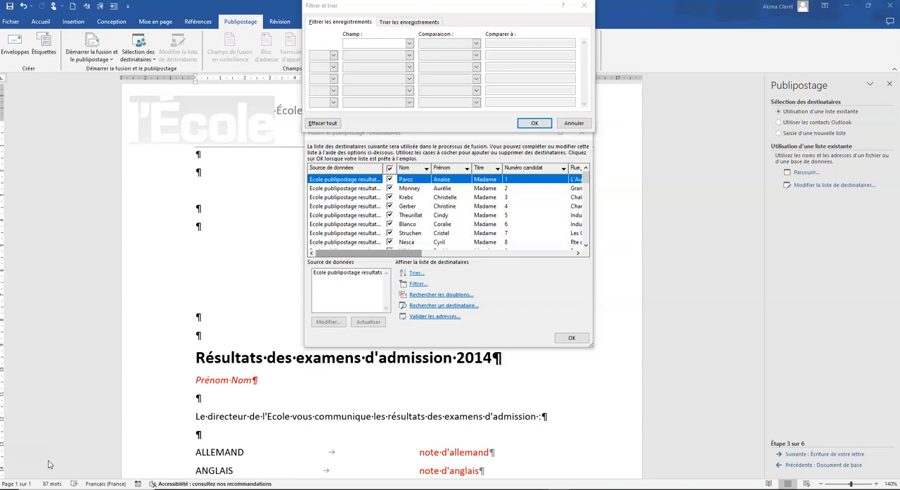
{"action": "left_click", "coordinate": [410, 44]}
{"action": "left_click_drag", "start_coordinate": [411, 61], "coordinate": [406, 91]}
{"action": "left_click", "coordinate": [362, 79]}
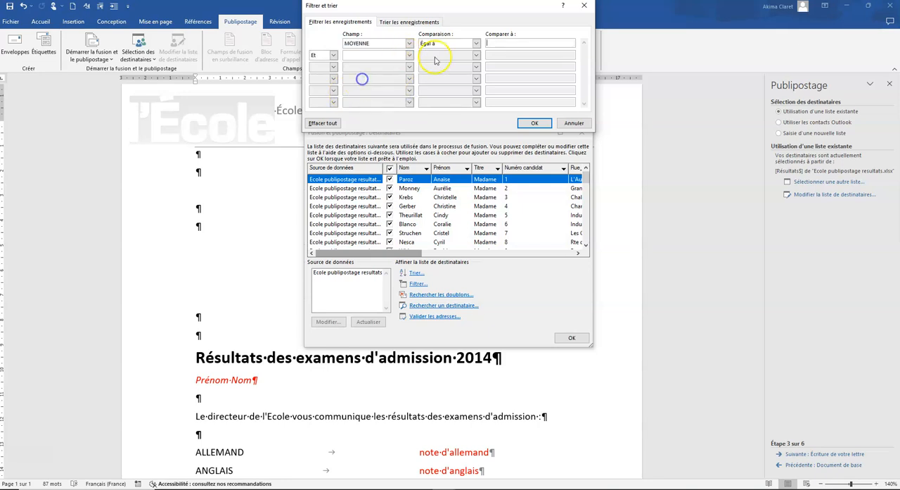
{"action": "left_click", "coordinate": [476, 43]}
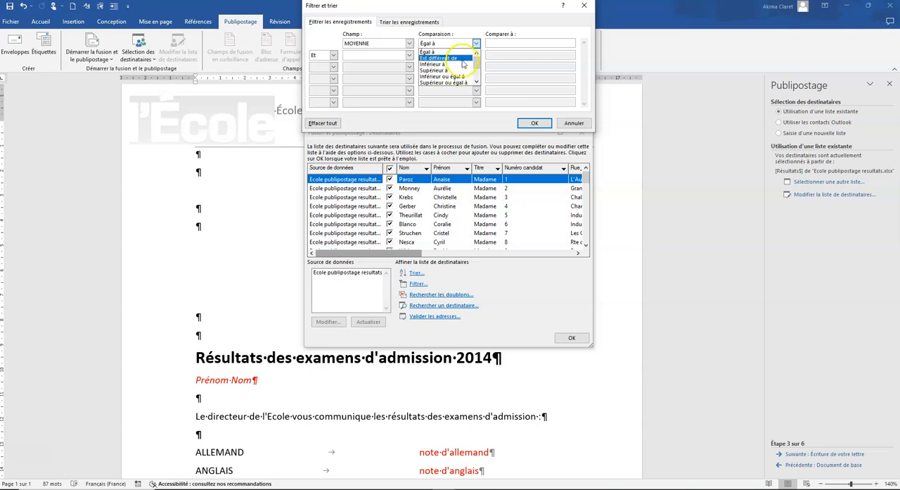
{"action": "left_click", "coordinate": [476, 82]}
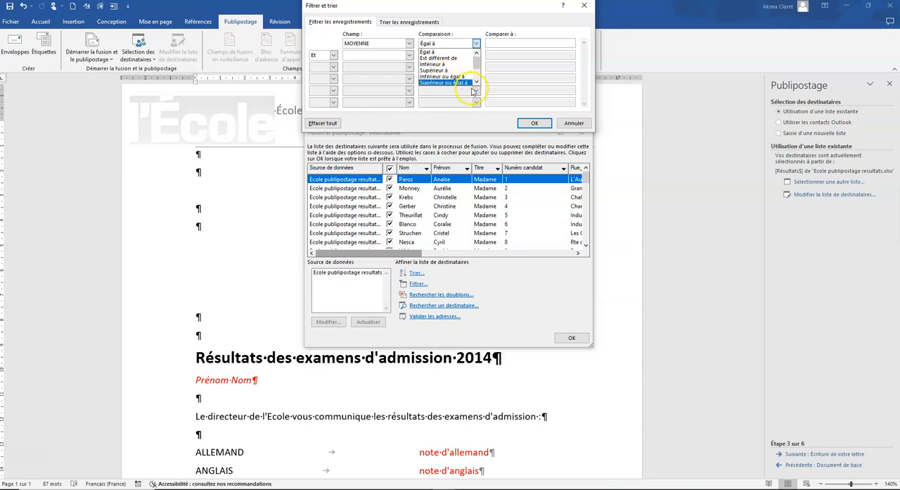
{"action": "left_click", "coordinate": [447, 64]}
{"action": "left_click", "coordinate": [491, 42]}
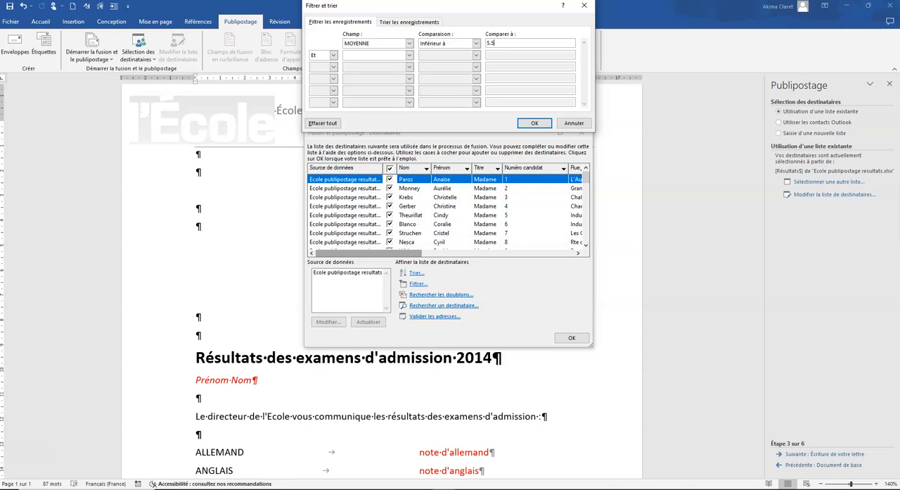
{"action": "left_click", "coordinate": [535, 124]}
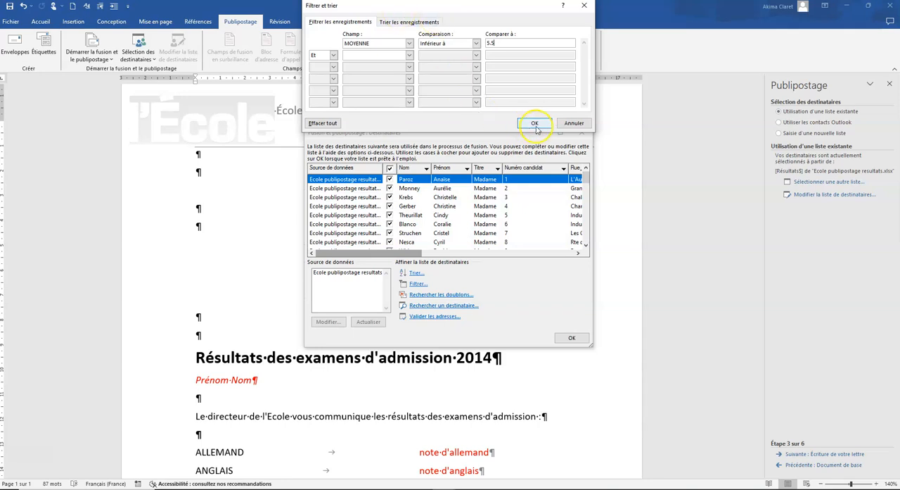
{"action": "left_click", "coordinate": [572, 338]}
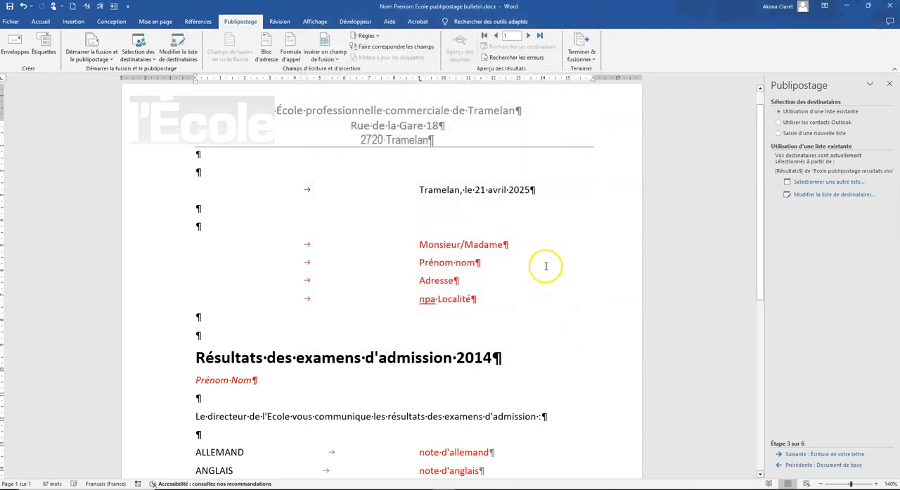
Replace "Monsieur/Madame" with the Titre merge field and "Prénom nom" with the Prénom and Nom fields separated by a space
{"action": "left_click_drag", "start_coordinate": [506, 245], "coordinate": [416, 245]}
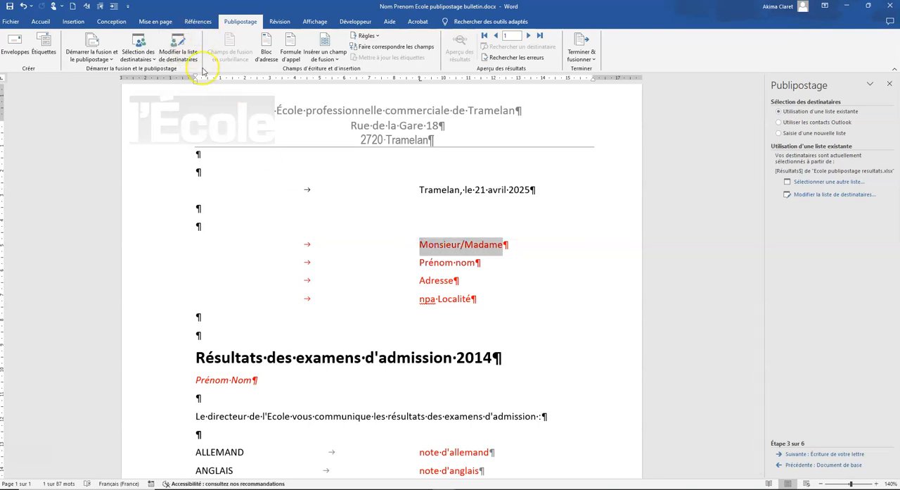
{"action": "left_click", "coordinate": [337, 59]}
{"action": "left_click", "coordinate": [339, 81]}
{"action": "left_click_drag", "start_coordinate": [475, 262], "coordinate": [406, 262]}
{"action": "left_click", "coordinate": [337, 59]}
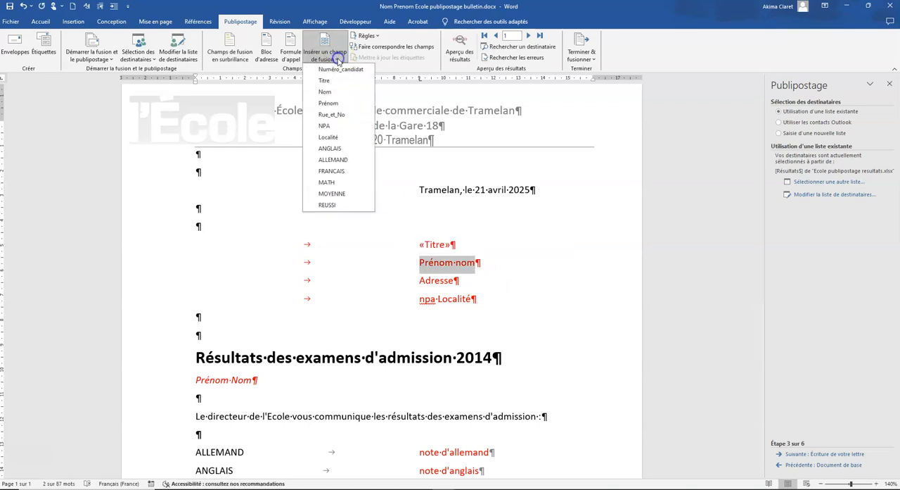
{"action": "left_click", "coordinate": [341, 159]}
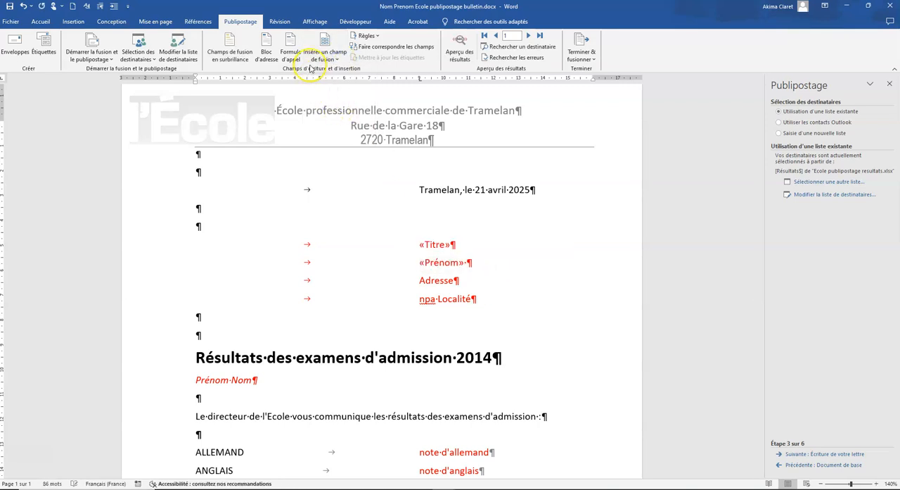
{"action": "left_click", "coordinate": [337, 59]}
{"action": "left_click", "coordinate": [337, 97]}
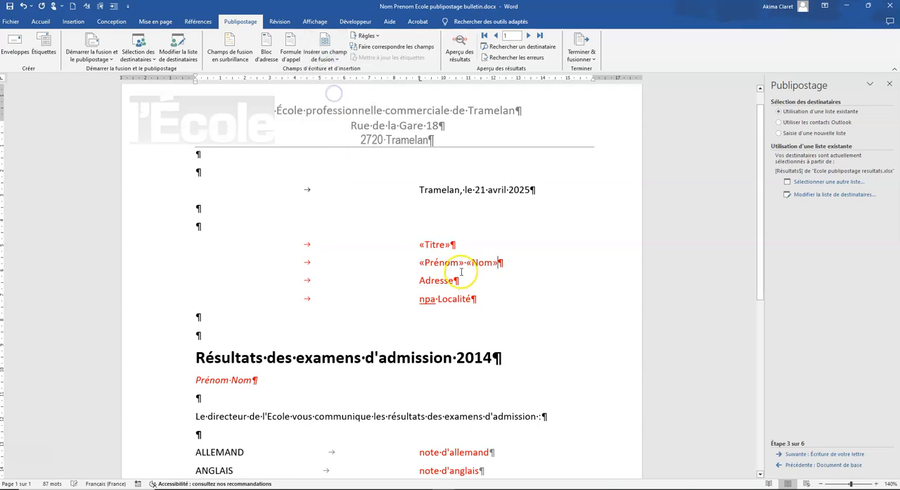
Replace the "Adresse" placeholder in the recipient block with the Rue_et_No merge field
{"action": "left_click_drag", "start_coordinate": [454, 280], "coordinate": [415, 280]}
{"action": "left_click", "coordinate": [327, 59]}
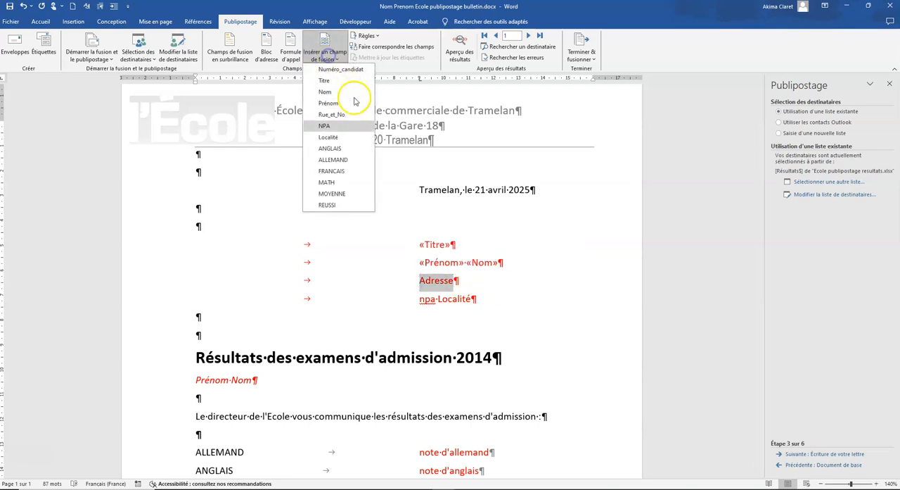
{"action": "left_click", "coordinate": [342, 114]}
Replace the "npa Localité" placeholder in the recipient block with the NPA and Localité merge fields separated by a space
{"action": "left_click_drag", "start_coordinate": [467, 301], "coordinate": [416, 299]}
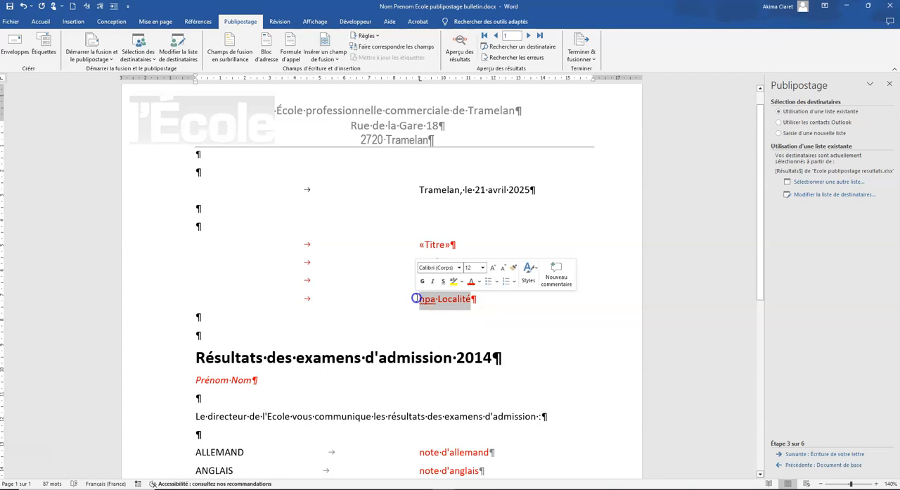
{"action": "left_click", "coordinate": [327, 59]}
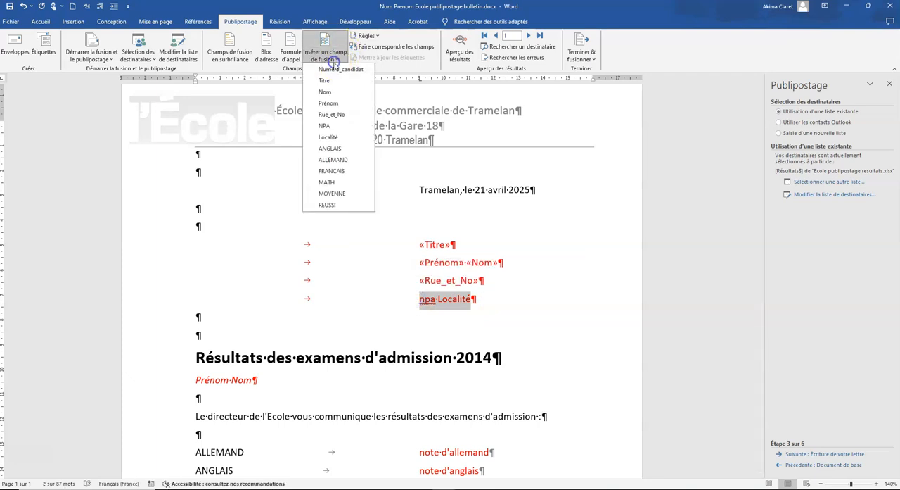
{"action": "left_click", "coordinate": [329, 126]}
{"action": "left_click", "coordinate": [325, 59]}
{"action": "left_click", "coordinate": [338, 137]}
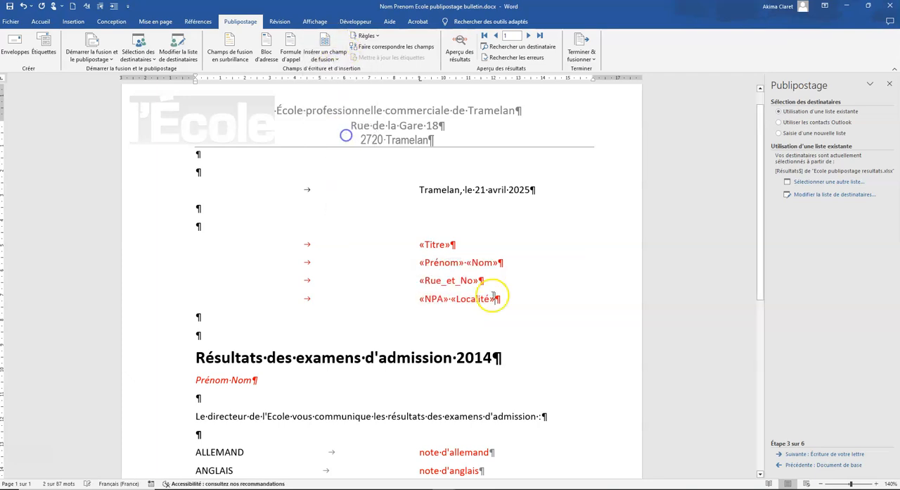
Replace the "Prénom Nom" line under the results heading with the Prénom and Nom merge fields separated by a space
{"action": "scroll", "coordinate": [493, 299], "scroll_direction": "down", "scroll_amount": 4}
{"action": "left_click_drag", "start_coordinate": [258, 223], "coordinate": [184, 223]}
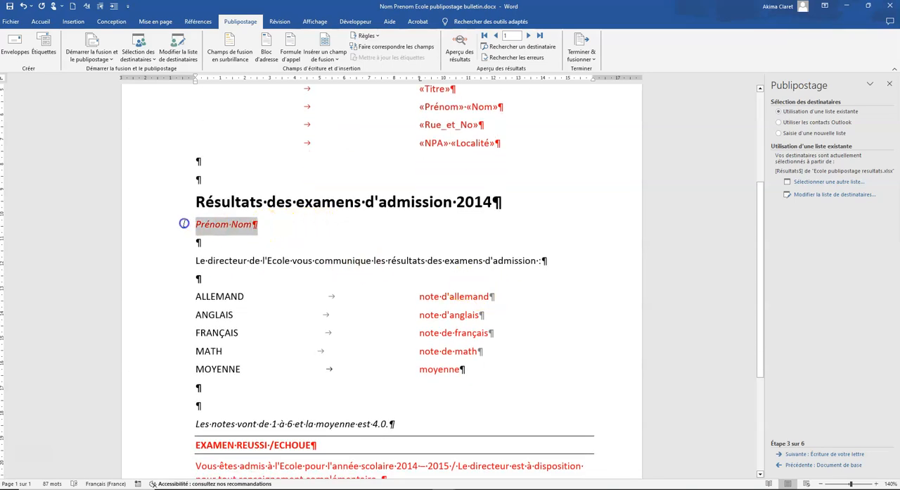
{"action": "left_click", "coordinate": [336, 59]}
{"action": "left_click", "coordinate": [339, 104]}
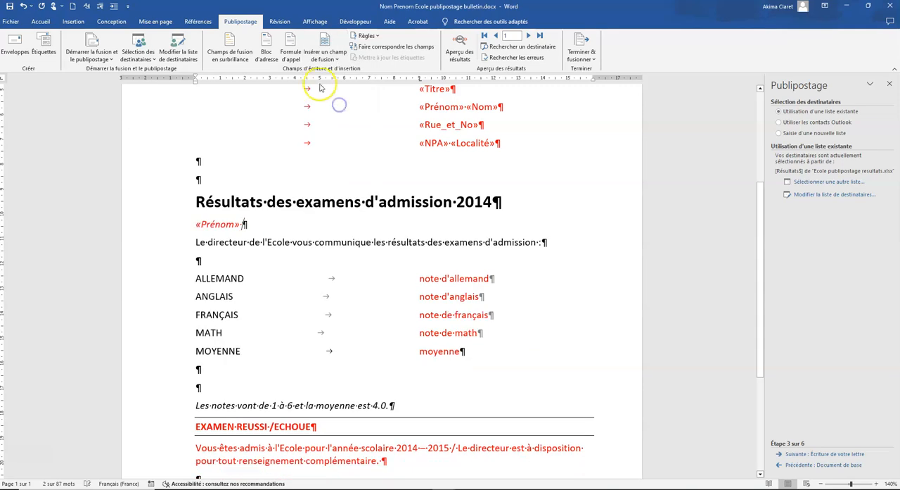
{"action": "left_click", "coordinate": [330, 58]}
{"action": "left_click", "coordinate": [338, 93]}
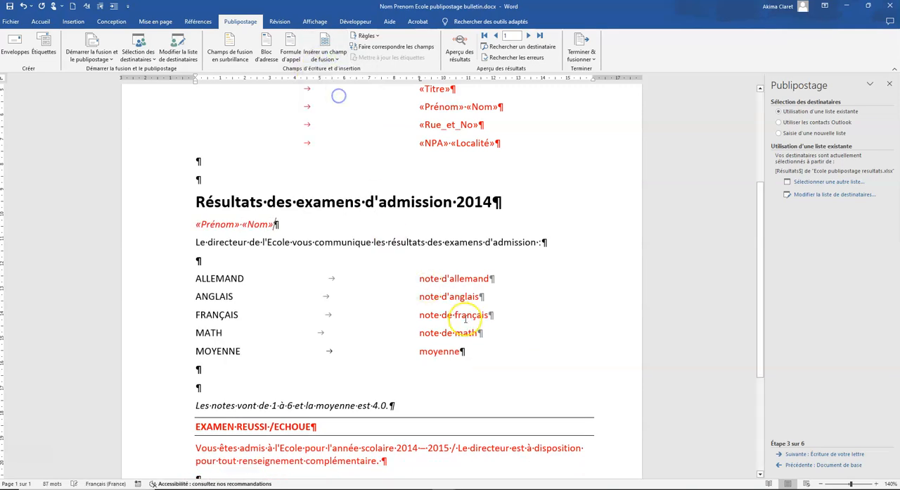
Replace "note d'allemand" with the ALLEMAND merge field and "note d'anglais" with the ANGLAIS merge field
{"action": "left_click_drag", "start_coordinate": [500, 278], "coordinate": [418, 278]}
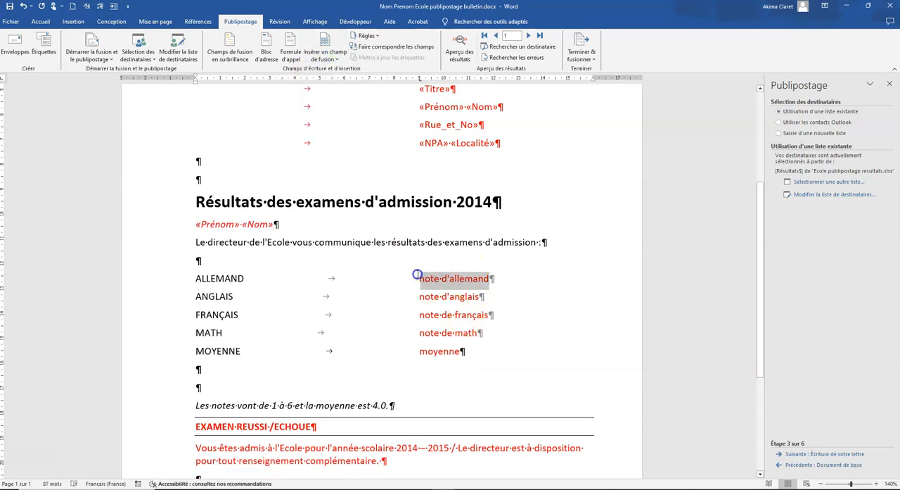
{"action": "left_click", "coordinate": [330, 57]}
{"action": "left_click", "coordinate": [343, 162]}
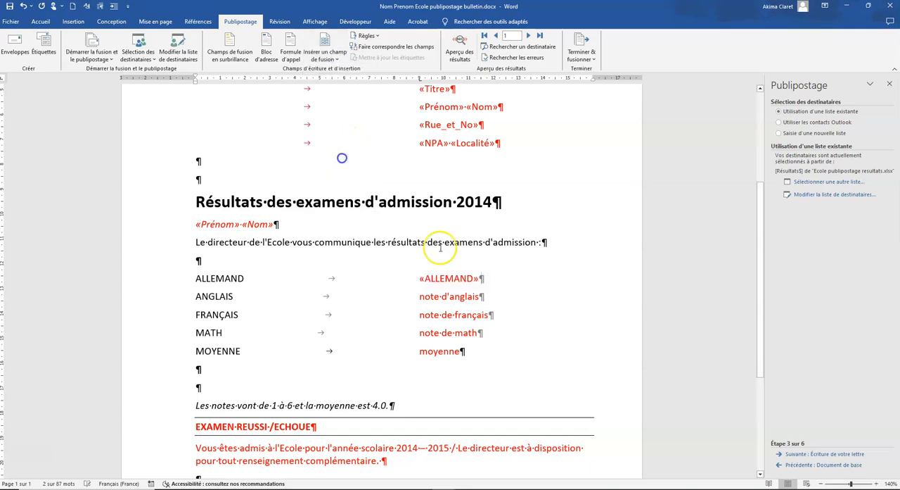
{"action": "left_click_drag", "start_coordinate": [492, 297], "coordinate": [417, 298]}
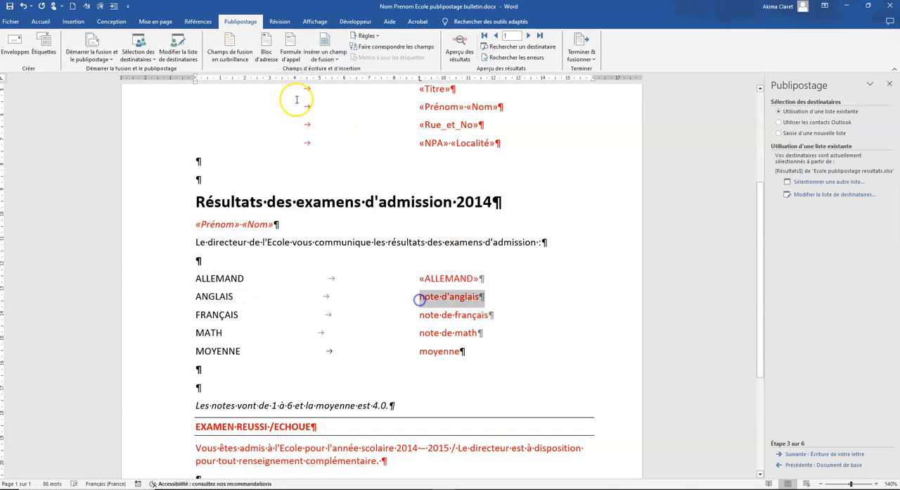
{"action": "left_click", "coordinate": [328, 58]}
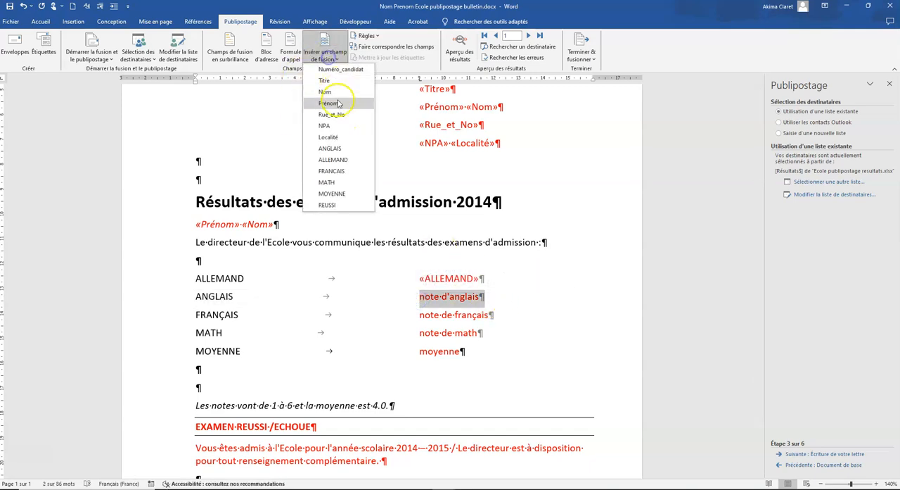
{"action": "left_click", "coordinate": [331, 148]}
{"action": "key", "text": "Return"}
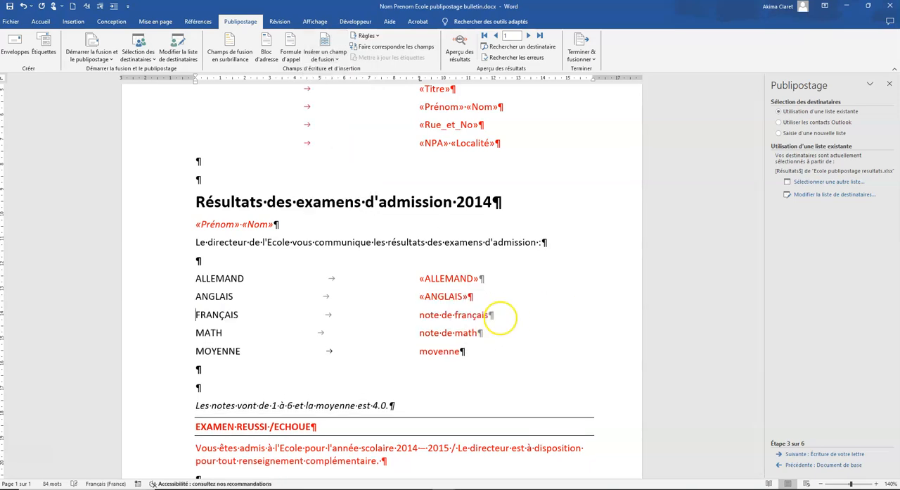
Replace "note de français" with the FRANCAIS merge field and "note de math" with the MATH merge field
{"action": "left_click_drag", "start_coordinate": [491, 314], "coordinate": [420, 315]}
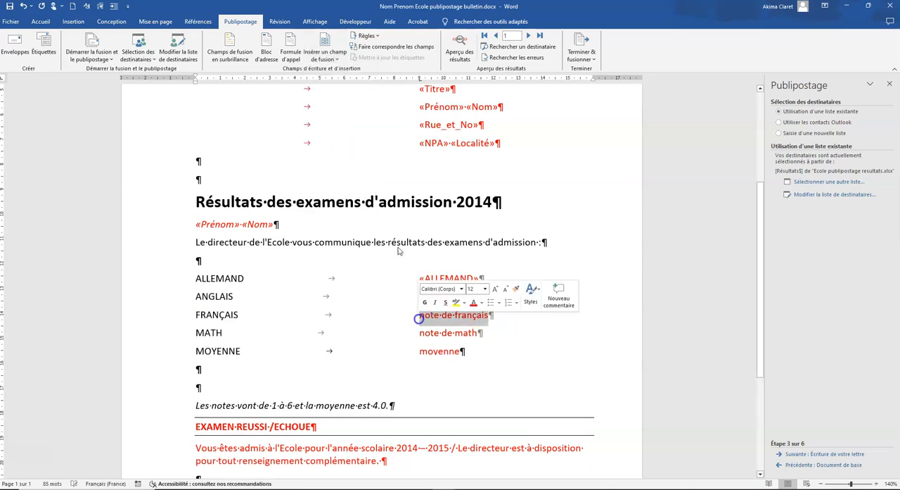
{"action": "left_click", "coordinate": [328, 58]}
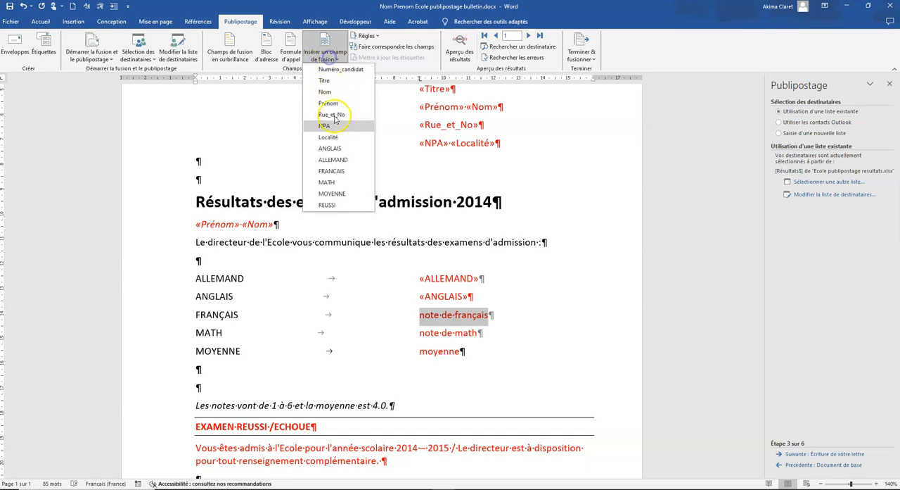
{"action": "left_click", "coordinate": [331, 170]}
{"action": "left_click_drag", "start_coordinate": [481, 332], "coordinate": [408, 337]}
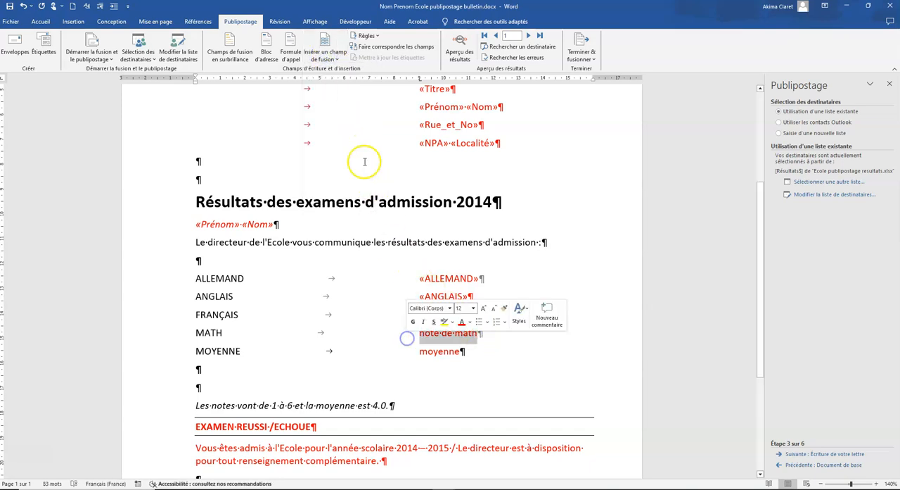
{"action": "left_click", "coordinate": [325, 56]}
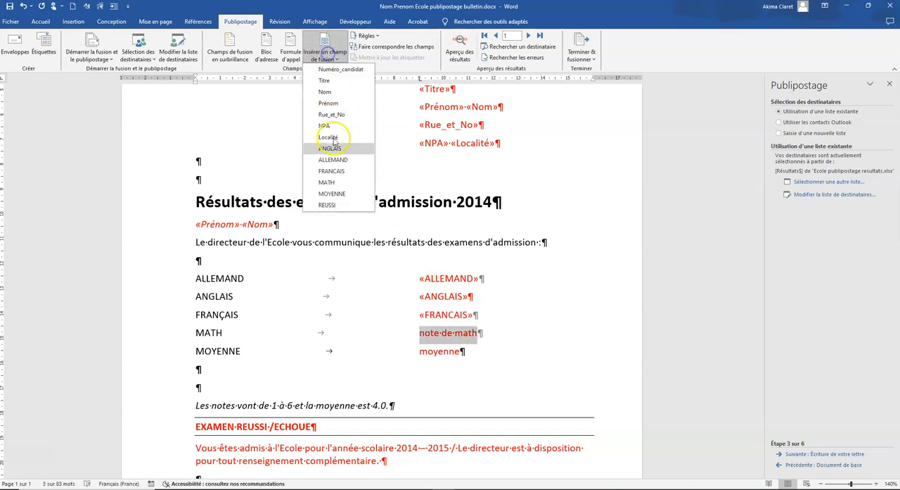
{"action": "left_click", "coordinate": [332, 185]}
Replace the "moyenne" placeholder in the grades list with the MOYENNE merge field
{"action": "left_click_drag", "start_coordinate": [460, 352], "coordinate": [415, 351]}
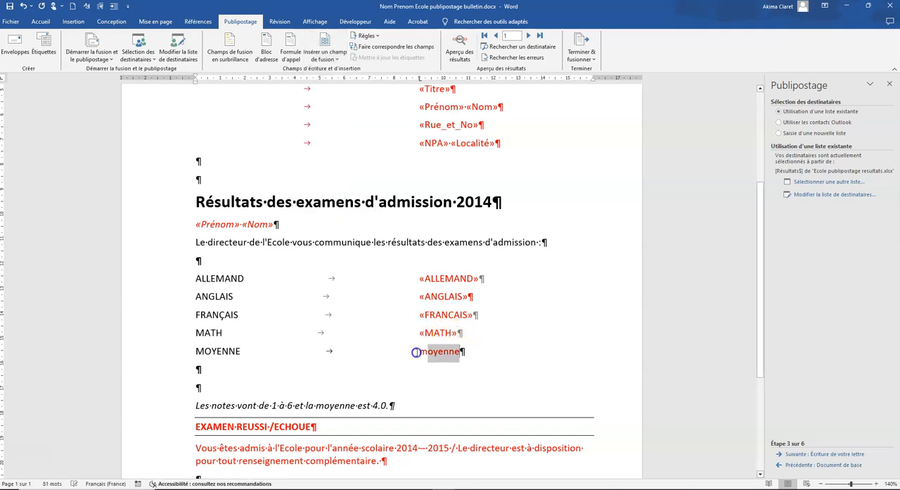
{"action": "left_click", "coordinate": [325, 55]}
{"action": "left_click", "coordinate": [341, 194]}
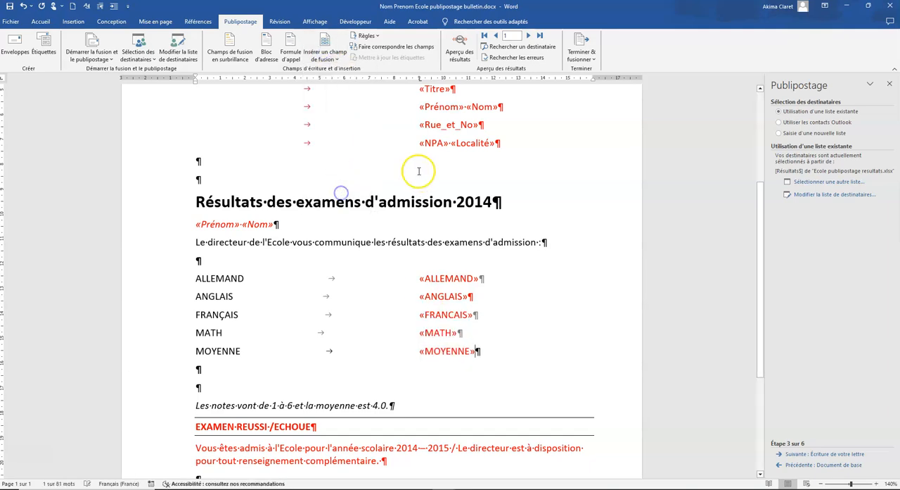
Start a Si...Alors...Sinon rule at the end of the "EXAMEN REUSSI /ECHOUE" line with the condition REUSSI "est égal à" OUI
{"action": "scroll", "coordinate": [322, 379], "scroll_direction": "down", "scroll_amount": 5}
{"action": "left_click", "coordinate": [322, 242]}
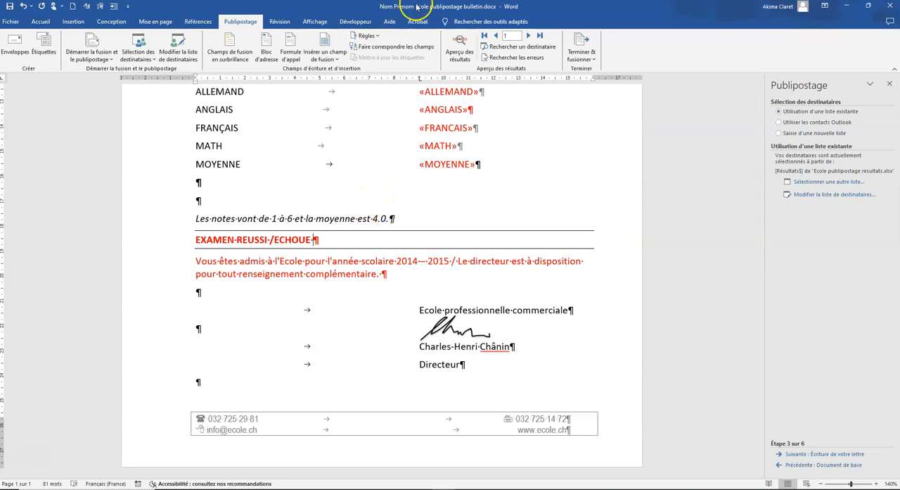
{"action": "left_click", "coordinate": [378, 36]}
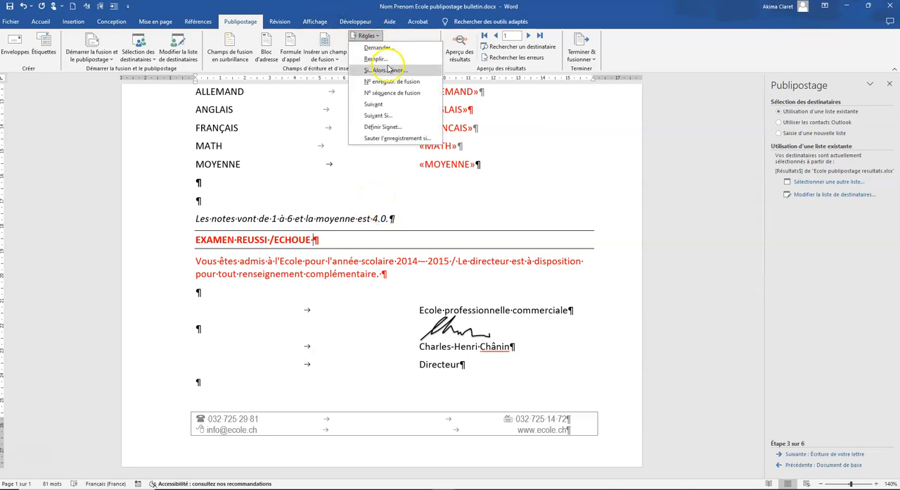
{"action": "left_click", "coordinate": [385, 70]}
{"action": "left_click", "coordinate": [396, 209]}
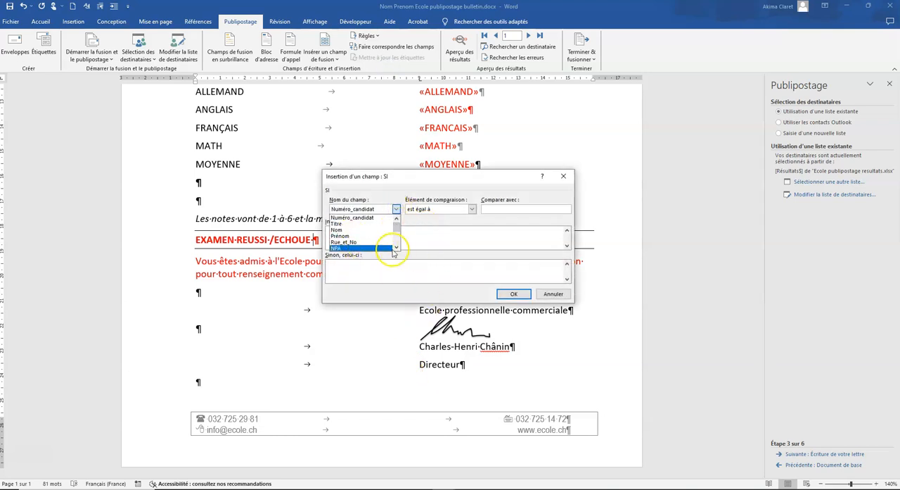
{"action": "left_click_drag", "start_coordinate": [397, 221], "coordinate": [397, 253]}
{"action": "left_click", "coordinate": [361, 245]}
{"action": "left_click", "coordinate": [509, 211]}
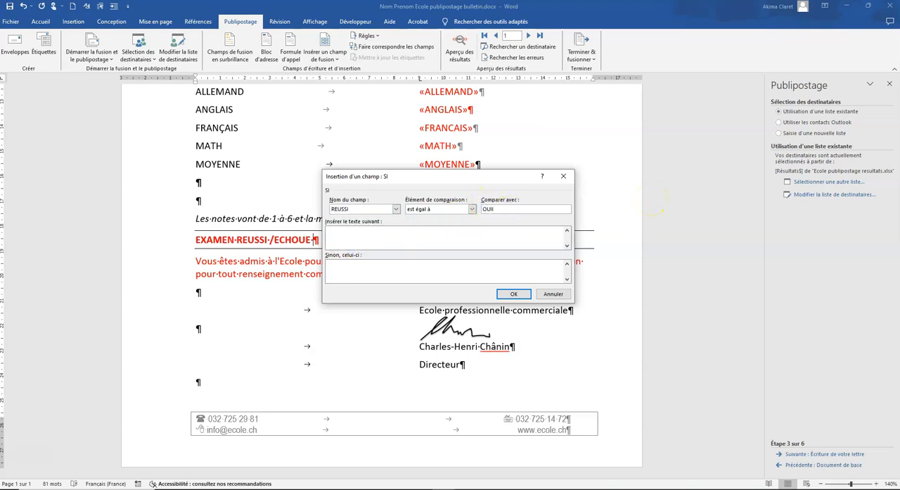
Set the rule to insert "EXAMEN REUSSI" if true and "EXAMEN ECHOUE" otherwise, and insert it
{"action": "left_click", "coordinate": [367, 234]}
{"action": "type", "text": "EXA"}
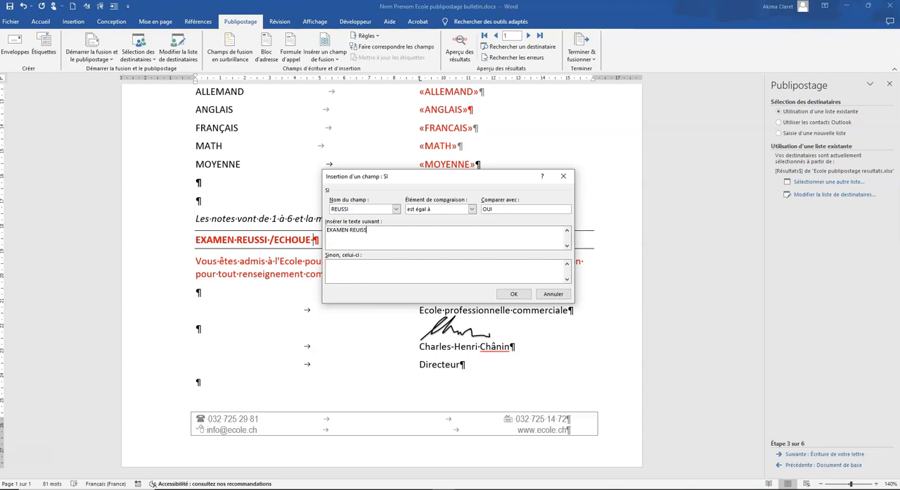
{"action": "type", "text": "MEN REUSSI"}
{"action": "left_click", "coordinate": [369, 261]}
{"action": "type", "text": "EXAMEN ECHOUE"}
{"action": "left_click", "coordinate": [509, 294]}
Delete the red placeholder text "EXAMEN REUSSI /ECHOUE" in front of the inserted rule field
{"action": "left_click", "coordinate": [310, 240]}
{"action": "key", "text": "BackSpace"}
{"action": "key", "text": "BackSpace"}
{"action": "key", "text": "BackSpace"}
{"action": "key", "text": "BackSpace"}
{"action": "key", "text": "BackSpace"}
{"action": "key", "text": "BackSpace"}
{"action": "key", "text": "BackSpace"}
{"action": "key", "text": "BackSpace"}
{"action": "key", "text": "BackSpace"}
{"action": "key", "text": "BackSpace"}
{"action": "key", "text": "BackSpace"}
{"action": "key", "text": "BackSpace"}
{"action": "key", "text": "BackSpace"}
{"action": "key", "text": "BackSpace"}
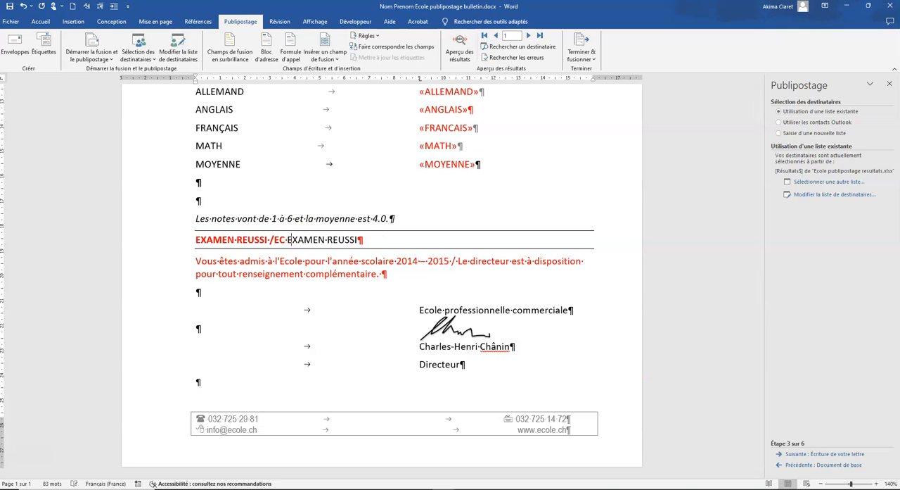
{"action": "key", "text": "BackSpace"}
{"action": "key", "text": "BackSpace"}
{"action": "key", "text": "BackSpace"}
{"action": "key", "text": "BackSpace"}
{"action": "key", "text": "BackSpace"}
{"action": "key", "text": "BackSpace"}
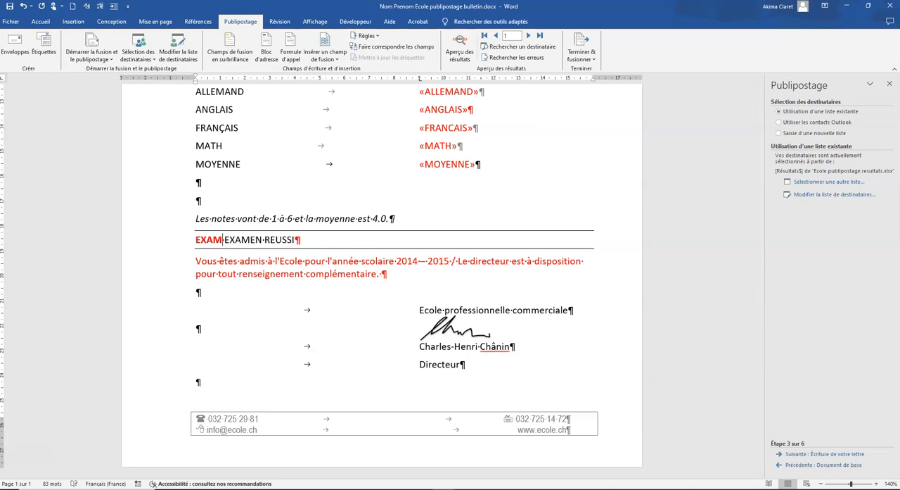
{"action": "key", "text": "BackSpace"}
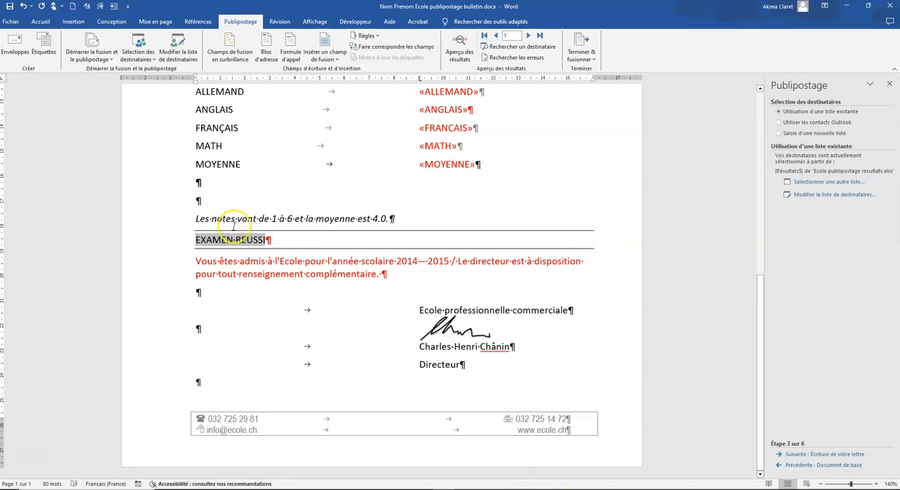
{"action": "left_click", "coordinate": [277, 242]}
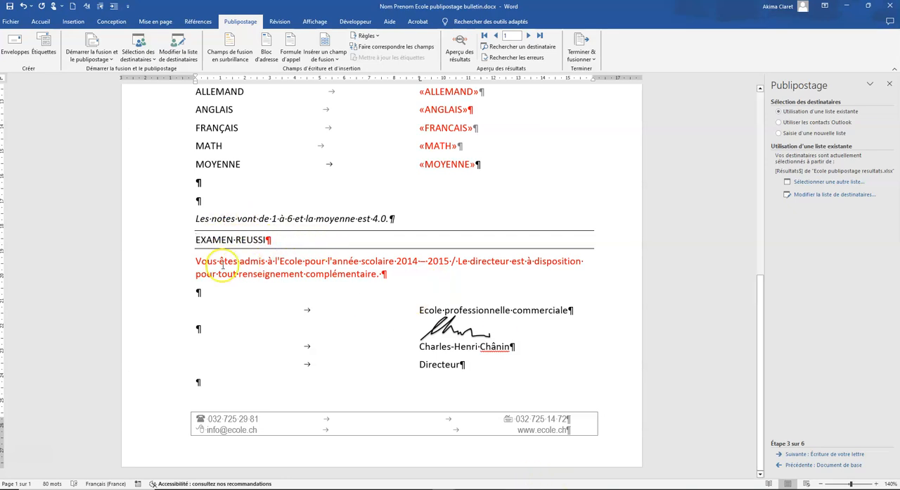
Start a Si...Alors...Sinon rule on the red "Vous êtes admis" paragraph with the condition REUSSI "est égal à" OUI
{"action": "left_click_drag", "start_coordinate": [397, 274], "coordinate": [169, 264]}
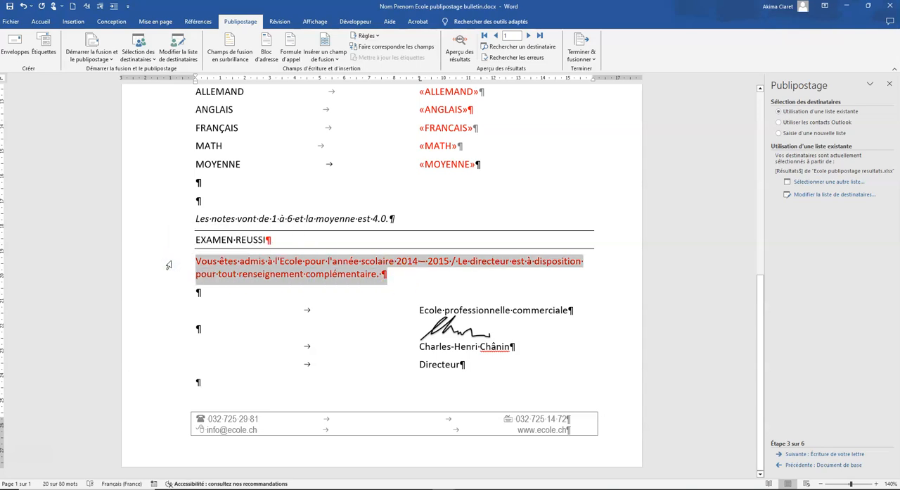
{"action": "left_click", "coordinate": [378, 36]}
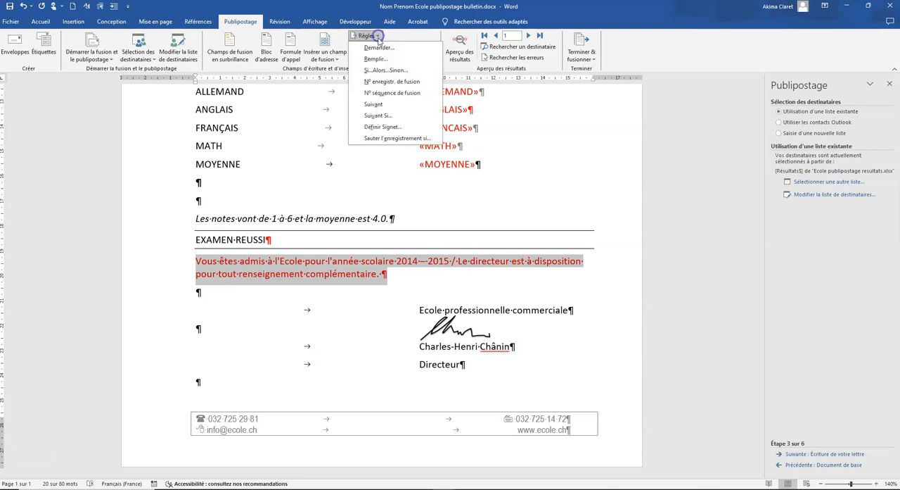
{"action": "left_click", "coordinate": [389, 70]}
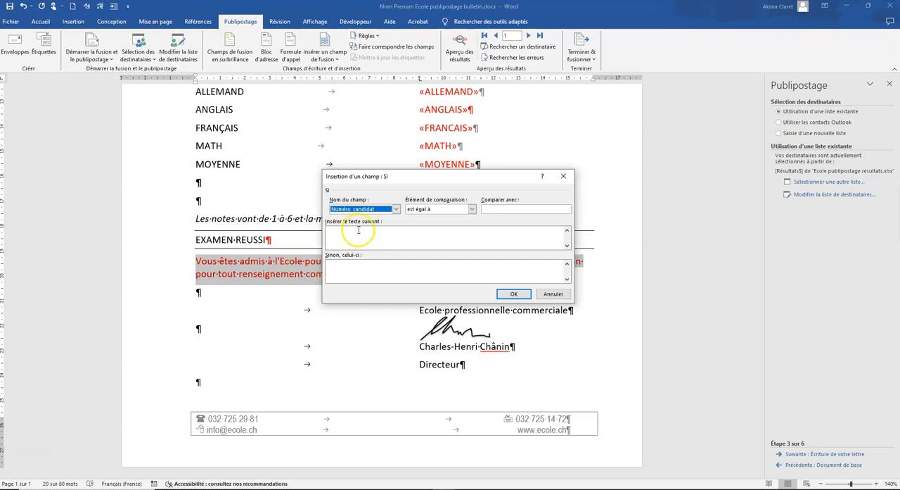
{"action": "left_click", "coordinate": [398, 209]}
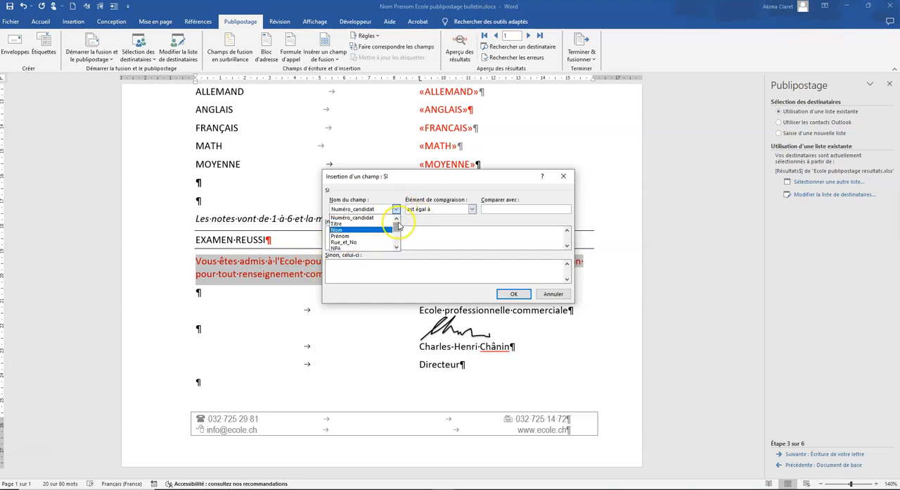
{"action": "left_click", "coordinate": [397, 247]}
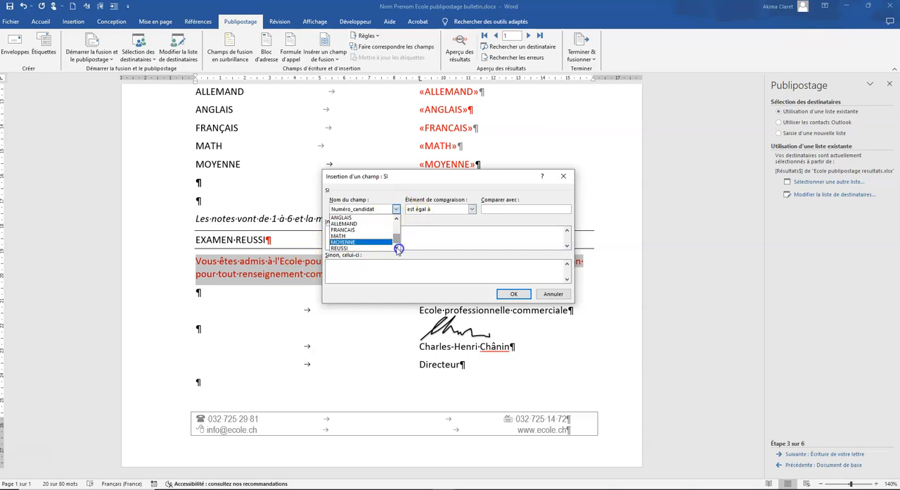
{"action": "left_click", "coordinate": [380, 248]}
{"action": "left_click", "coordinate": [496, 209]}
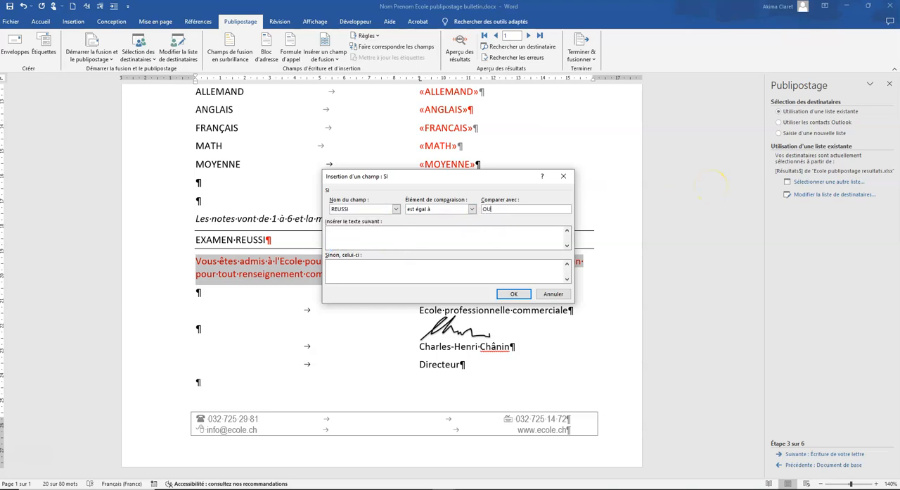
Fill the rule's true text with "Vous êtes admis à l'Ecole pour l'année scolaire 2014 – 2015", cutting the director sentence out of the pasted text
{"action": "left_click", "coordinate": [344, 238]}
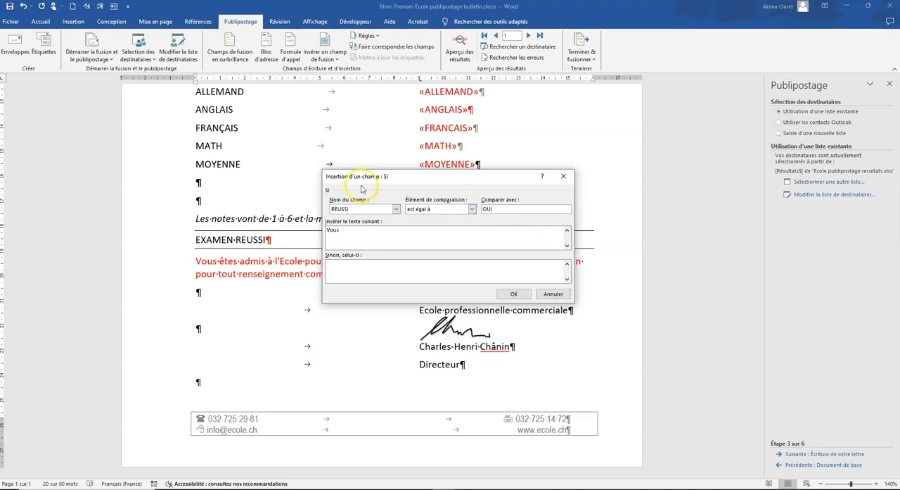
{"action": "type", "text": "Vous êtes admis à l'Ecole pour l'année scolaire 2014 – 2015 / Le directeur est à disposition pour tout renseignement complémentaire."}
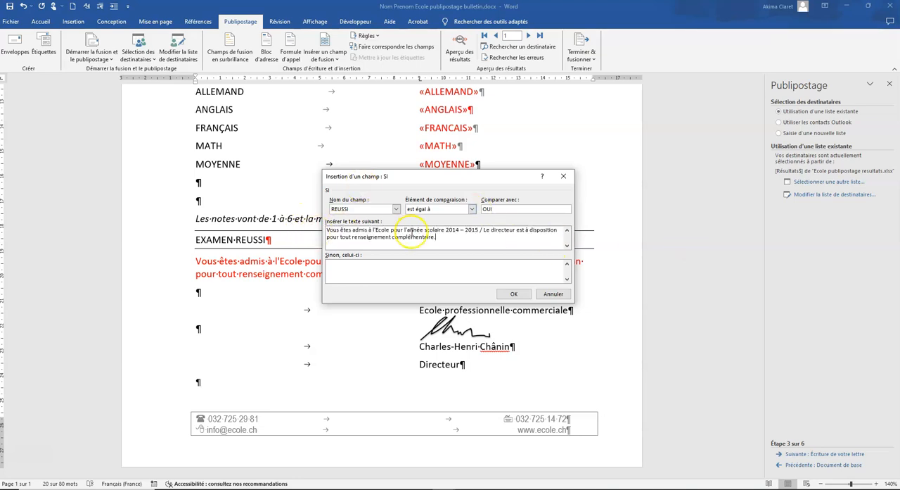
{"action": "left_click_drag", "start_coordinate": [440, 239], "coordinate": [478, 230]}
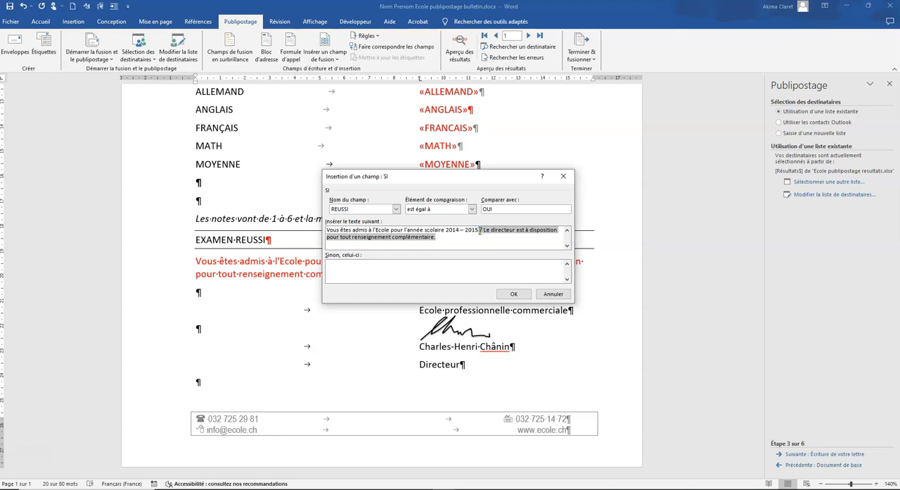
{"action": "key", "text": "ctrl+x"}
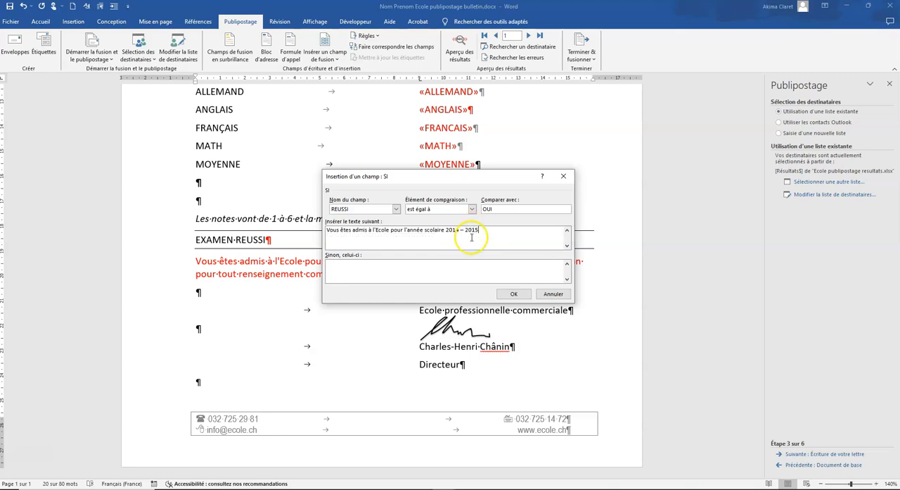
Set the otherwise text to "Le directeur est à disposition pour tout renseignement complémentaire.", end the true text with a period, and insert the rule
{"action": "left_click", "coordinate": [358, 270]}
{"action": "key", "text": "ctrl+v"}
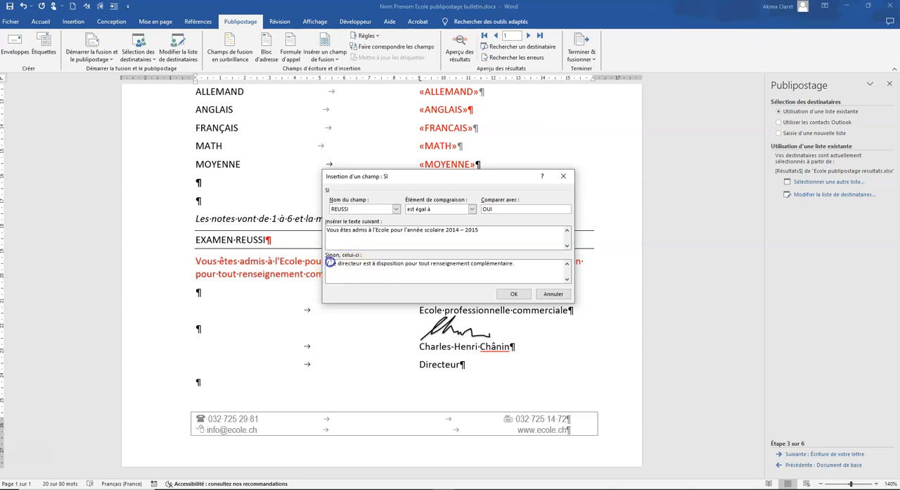
{"action": "key", "text": "Delete"}
{"action": "key", "text": "Delete"}
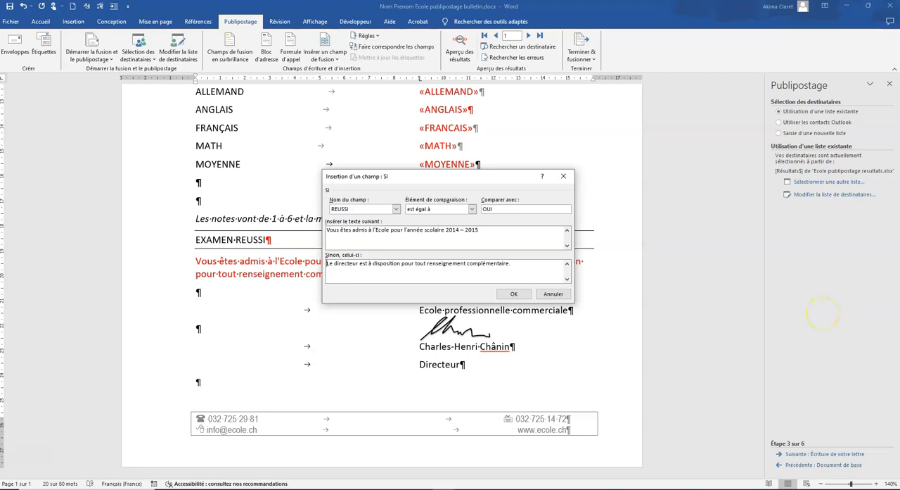
{"action": "type", "text": "."}
{"action": "left_click", "coordinate": [518, 262]}
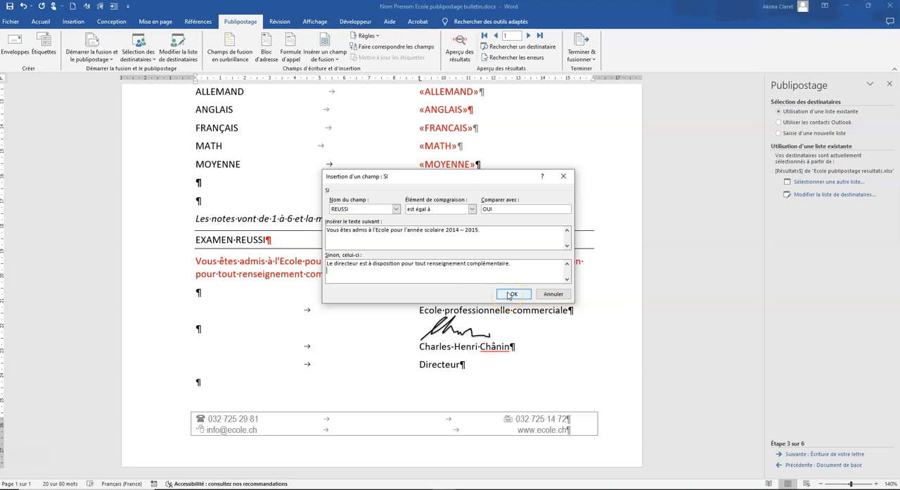
{"action": "left_click", "coordinate": [509, 295]}
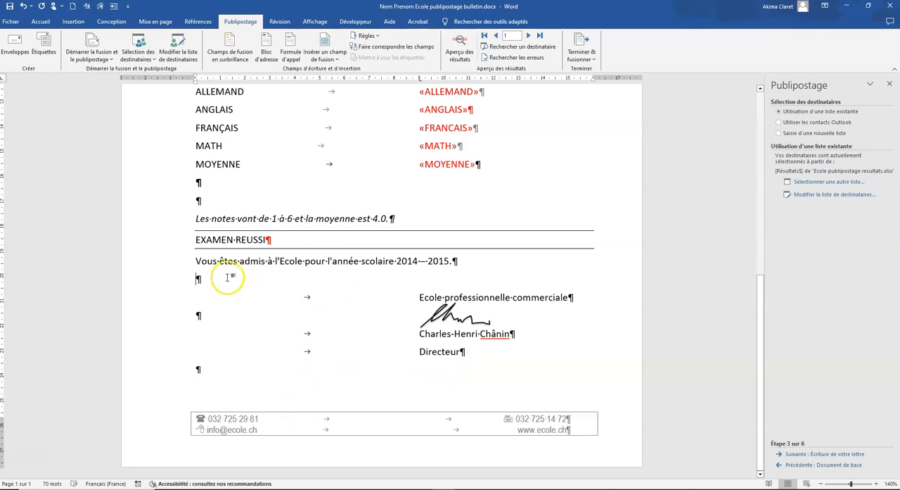
Set the font colour of the entire letter body to black, from the first empty paragraph to the last
{"action": "scroll", "coordinate": [331, 346], "scroll_direction": "up", "scroll_amount": 1}
{"action": "scroll", "coordinate": [332, 345], "scroll_direction": "up", "scroll_amount": 4}
{"action": "scroll", "coordinate": [333, 346], "scroll_direction": "down", "scroll_amount": 4}
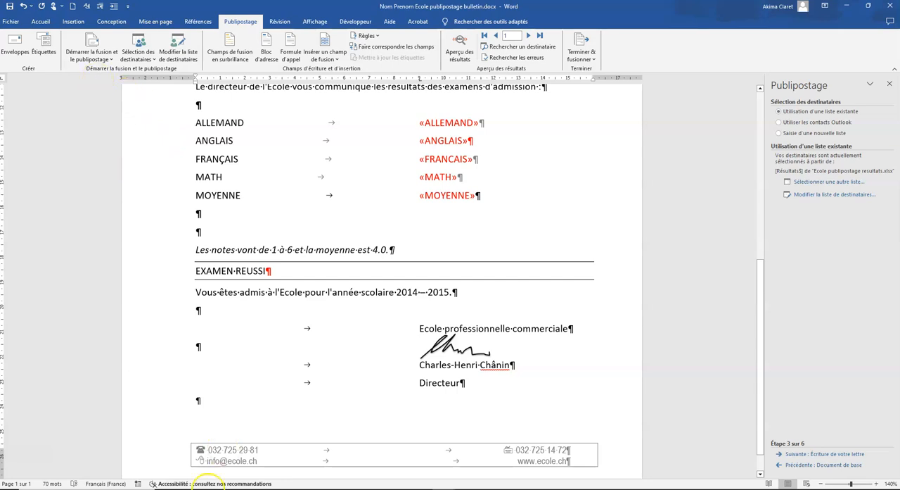
{"action": "scroll", "coordinate": [405, 415], "scroll_direction": "up", "scroll_amount": 5}
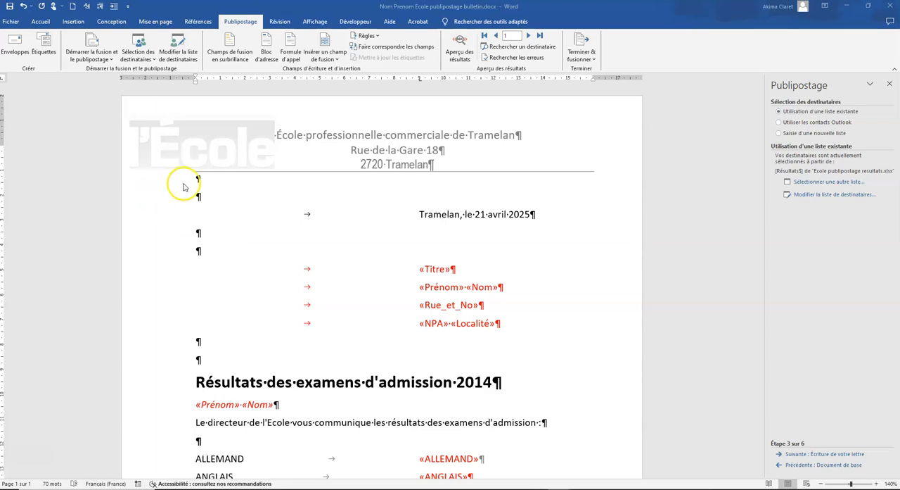
{"action": "left_click_drag", "start_coordinate": [171, 182], "coordinate": [381, 466]}
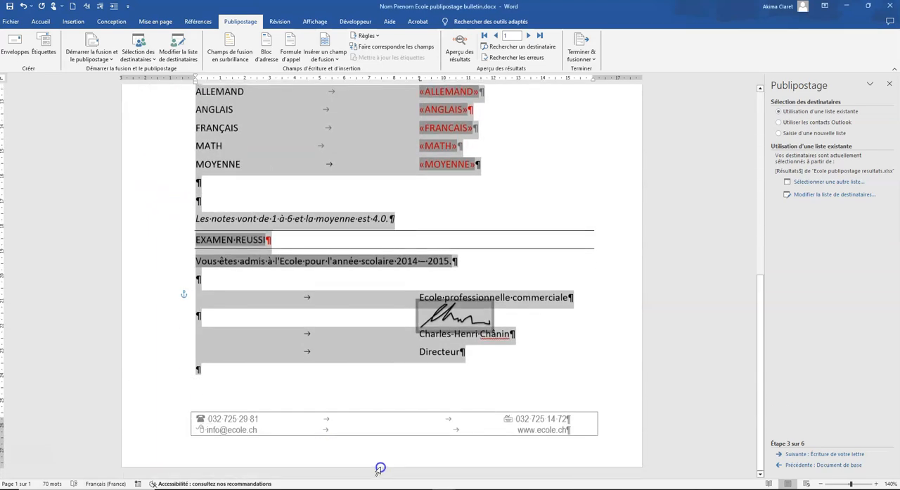
{"action": "left_click", "coordinate": [40, 21]}
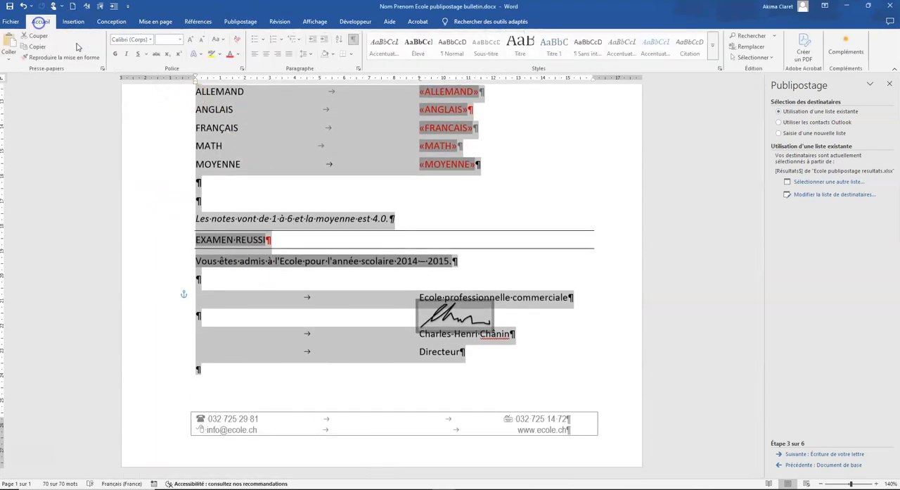
{"action": "left_click", "coordinate": [239, 57]}
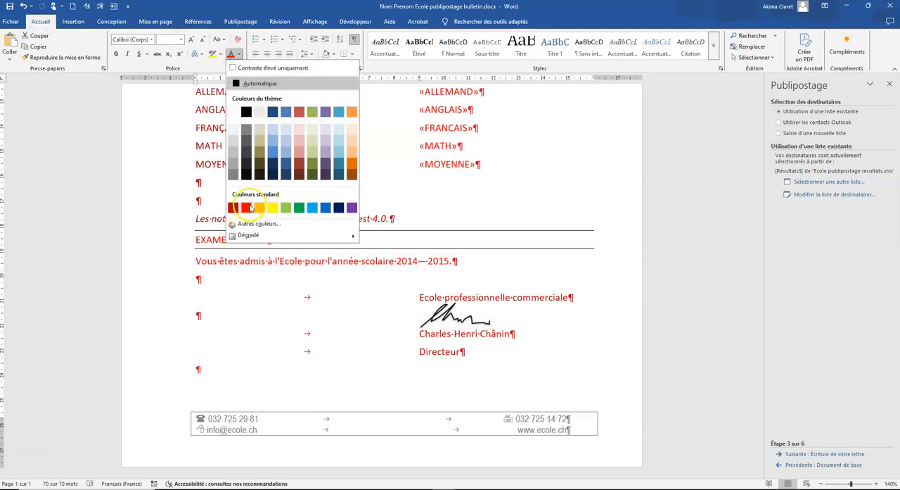
{"action": "left_click", "coordinate": [246, 110]}
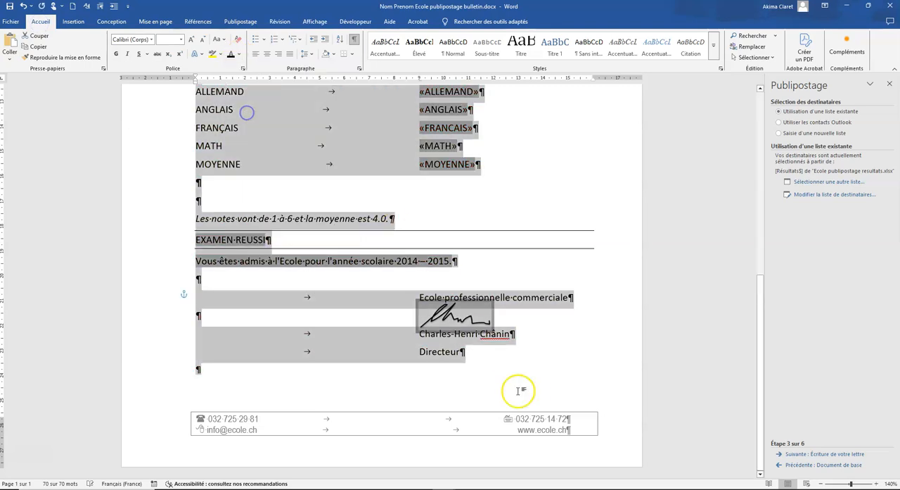
{"action": "left_click", "coordinate": [537, 378]}
Advance the mail merge wizard from step 3 to step 6, the end of the merge
{"action": "scroll", "coordinate": [536, 378], "scroll_direction": "up", "scroll_amount": 8}
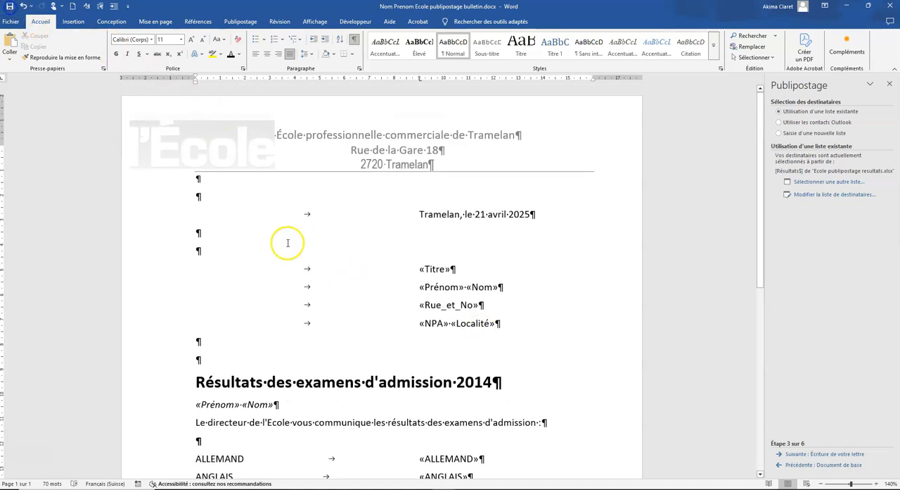
{"action": "left_click", "coordinate": [836, 454]}
{"action": "left_click", "coordinate": [838, 456]}
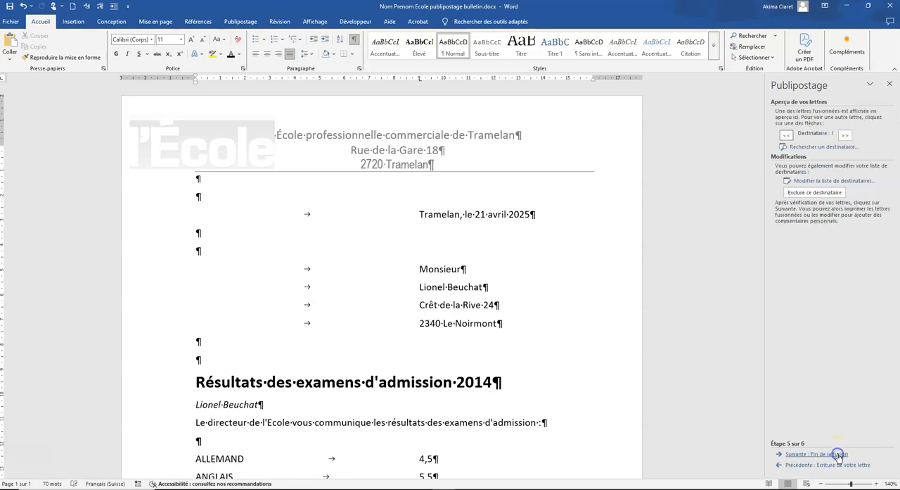
{"action": "left_click", "coordinate": [839, 456]}
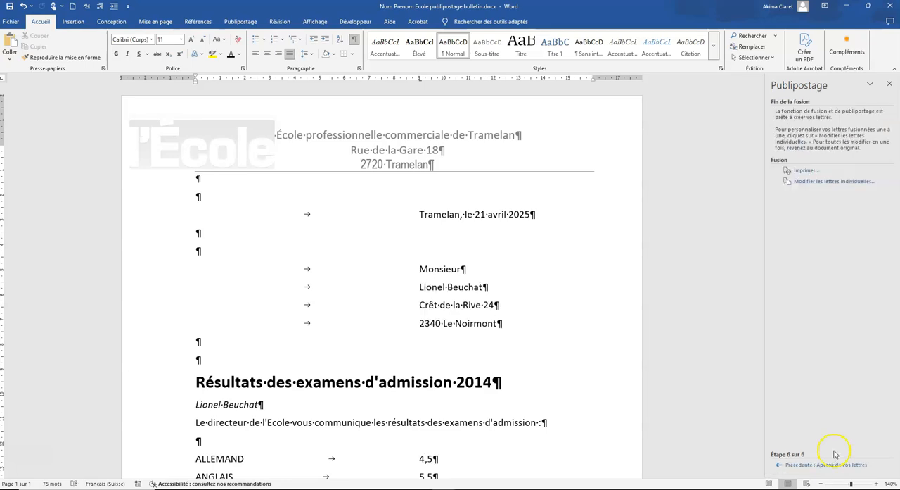
Preview the merged letters of the last, first and second recipients and examine their grades and pass/fail texts
{"action": "left_click", "coordinate": [233, 22]}
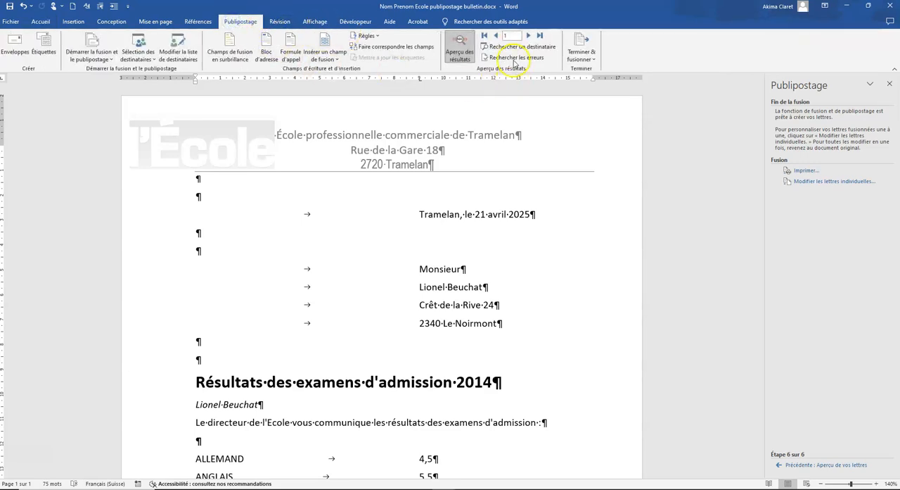
{"action": "left_click", "coordinate": [539, 35]}
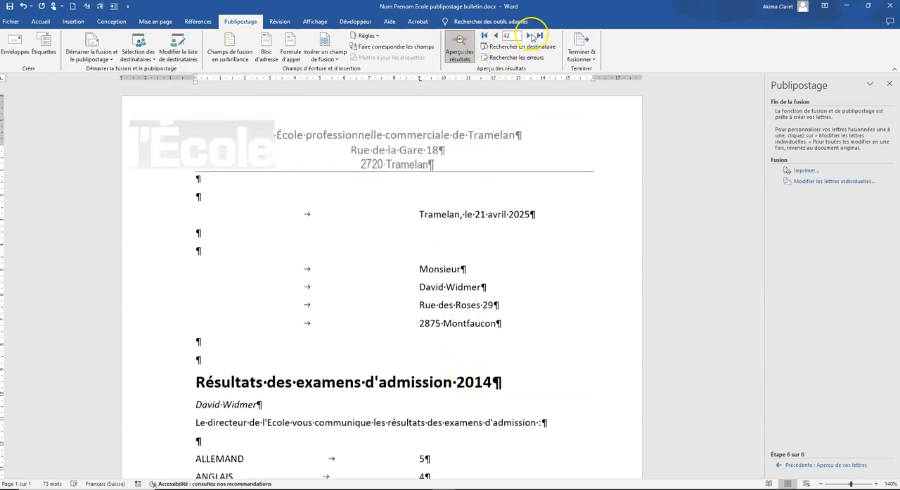
{"action": "scroll", "coordinate": [516, 306], "scroll_direction": "down", "scroll_amount": 5}
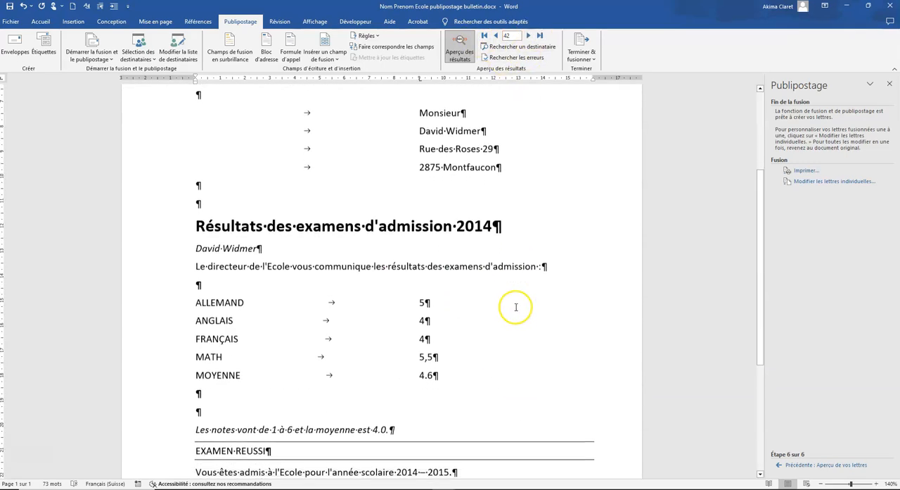
{"action": "left_click", "coordinate": [484, 36]}
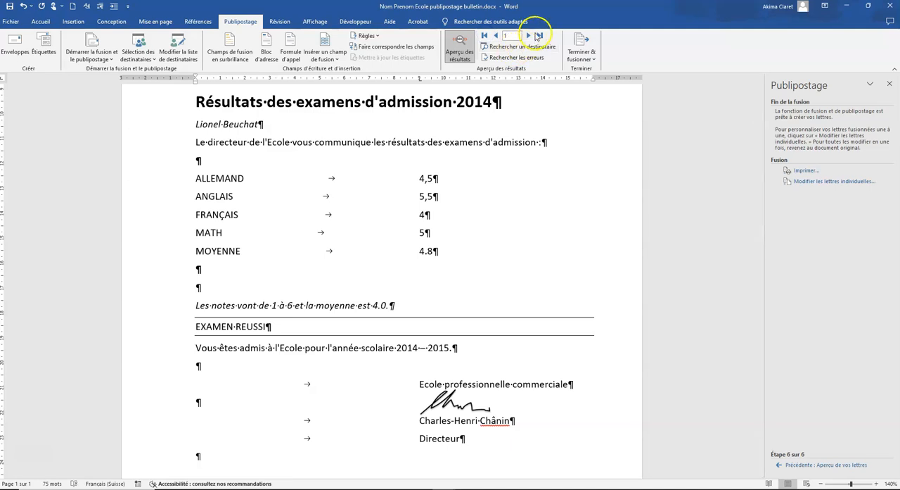
{"action": "left_click", "coordinate": [530, 35]}
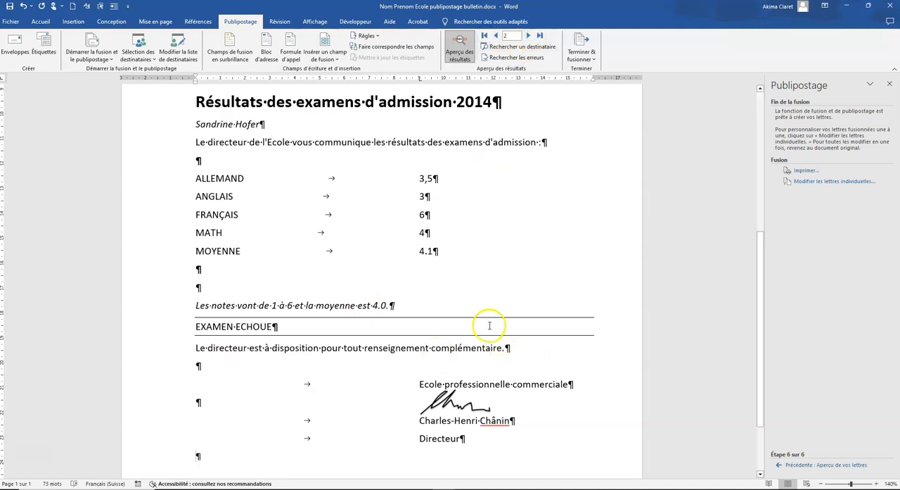
{"action": "scroll", "coordinate": [486, 325], "scroll_direction": "up", "scroll_amount": 5}
{"action": "scroll", "coordinate": [486, 324], "scroll_direction": "down", "scroll_amount": 2}
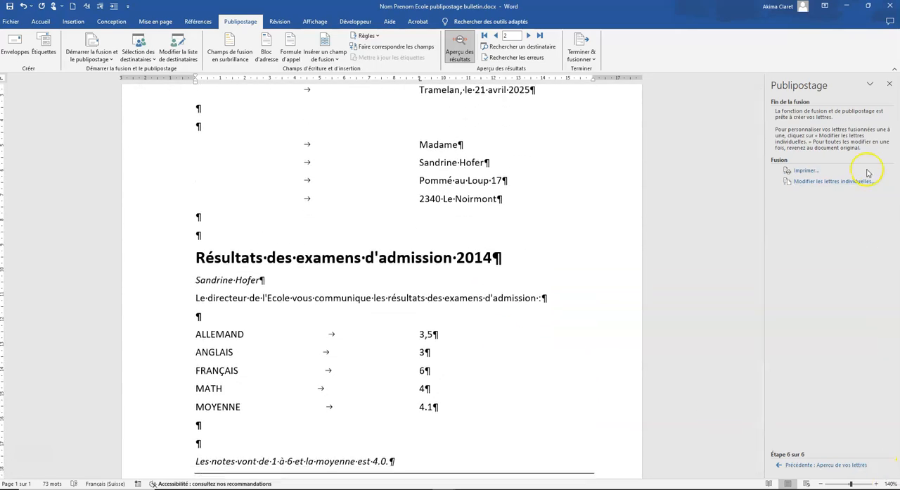
Merge all records into a new document of individual letters and look over the first pages
{"action": "left_click", "coordinate": [819, 182]}
{"action": "left_click", "coordinate": [443, 265]}
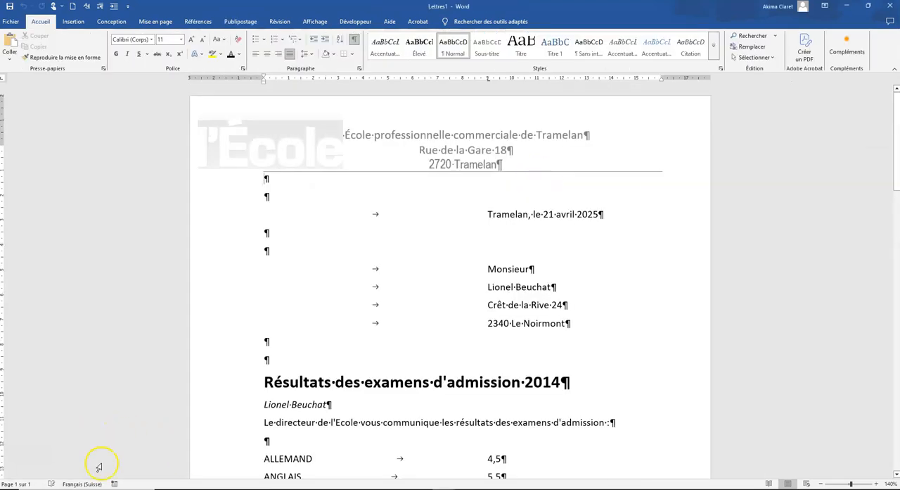
{"action": "left_click", "coordinate": [285, 424]}
{"action": "scroll", "coordinate": [336, 426], "scroll_direction": "down", "scroll_amount": 3}
{"action": "scroll", "coordinate": [335, 426], "scroll_direction": "up", "scroll_amount": 3}
{"action": "scroll", "coordinate": [336, 426], "scroll_direction": "down", "scroll_amount": 10}
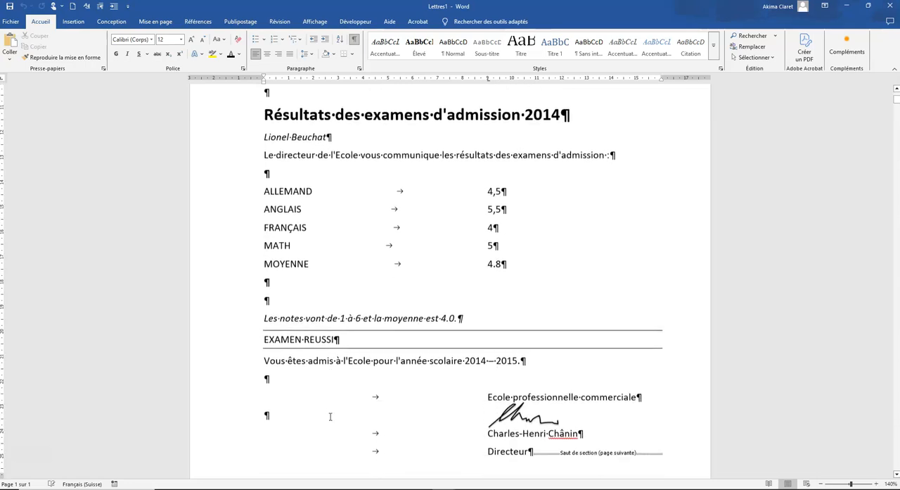
{"action": "scroll", "coordinate": [328, 420], "scroll_direction": "down", "scroll_amount": 3}
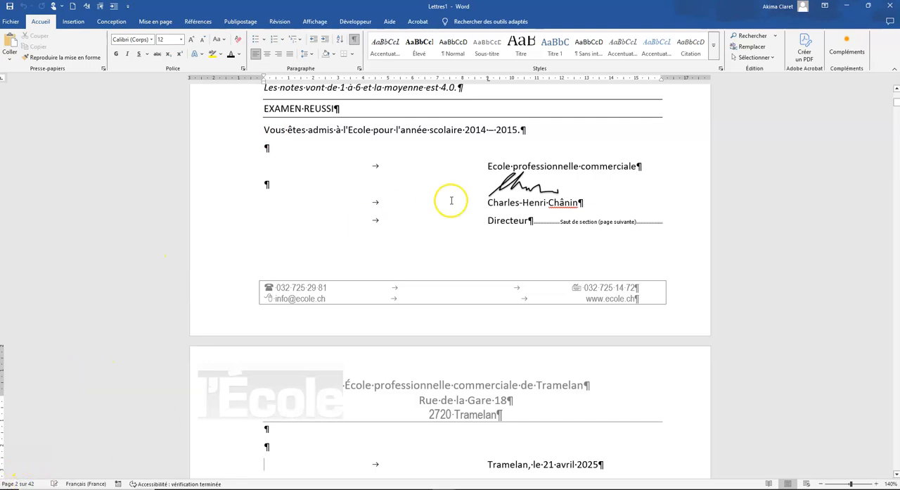
{"action": "scroll", "coordinate": [450, 197], "scroll_direction": "up", "scroll_amount": 5}
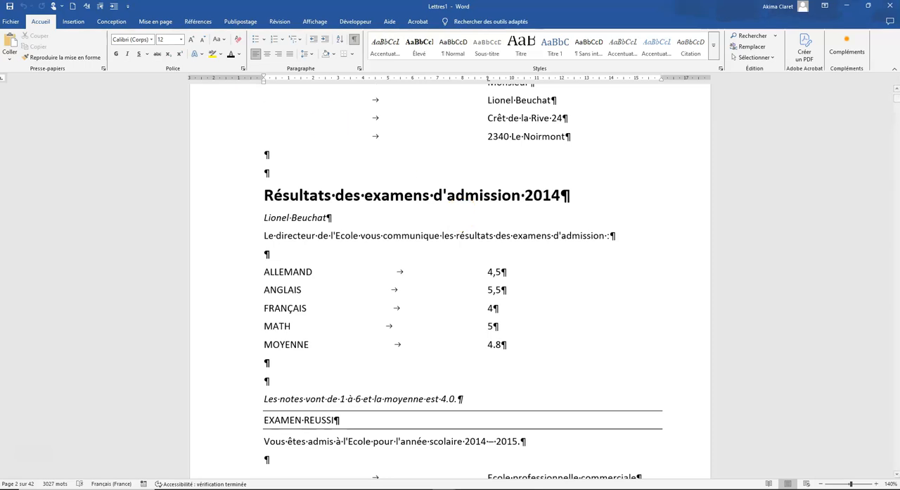
Start saving the merged letters under a new name in the Dossier candidats subfolder "Nom Prenom_ICA 2014"
{"action": "left_click", "coordinate": [10, 21]}
{"action": "left_click", "coordinate": [28, 151]}
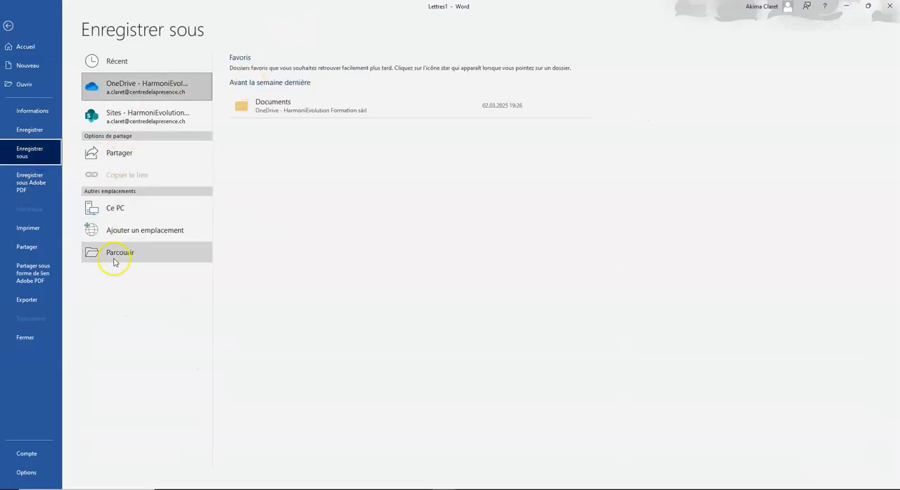
{"action": "left_click", "coordinate": [114, 254]}
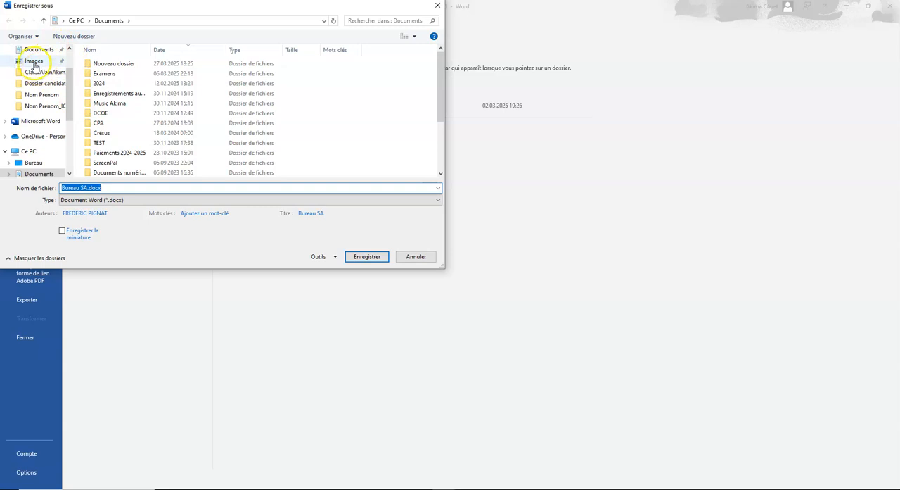
{"action": "left_click", "coordinate": [40, 84]}
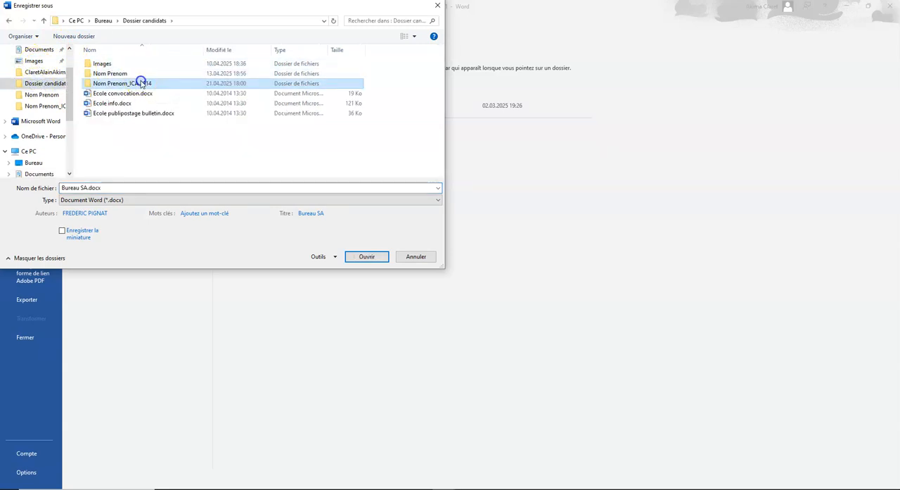
{"action": "double_click", "coordinate": [137, 82]}
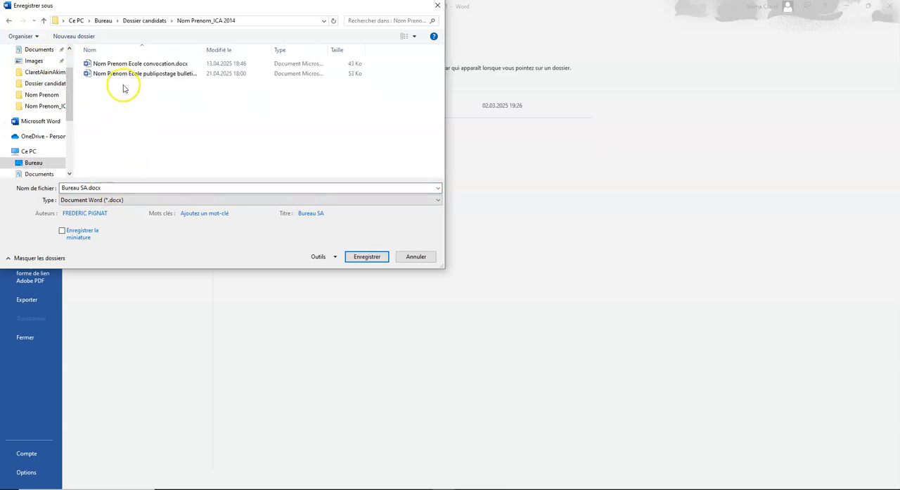
Name the merged document "Nom Prenom Ecole publipostage fusion.docx", based on the existing bulletin file name, and save it
{"action": "left_click", "coordinate": [110, 78]}
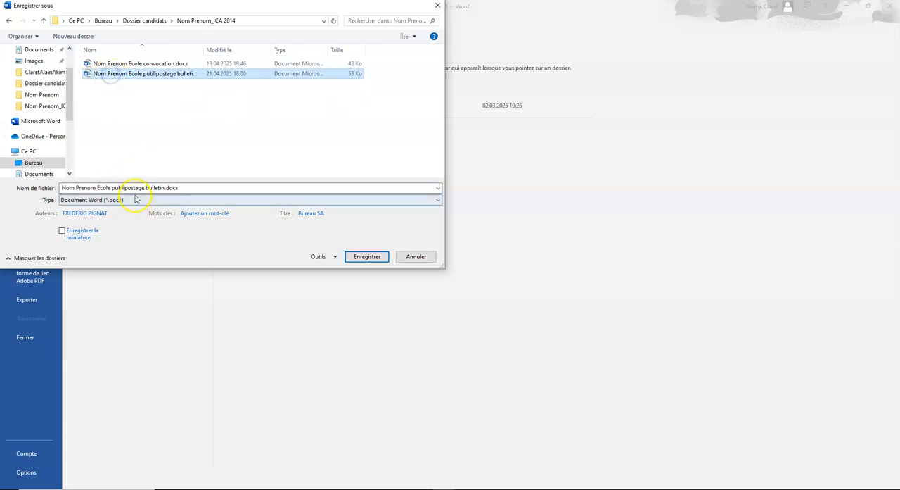
{"action": "left_click", "coordinate": [151, 187]}
{"action": "left_click", "coordinate": [166, 188]}
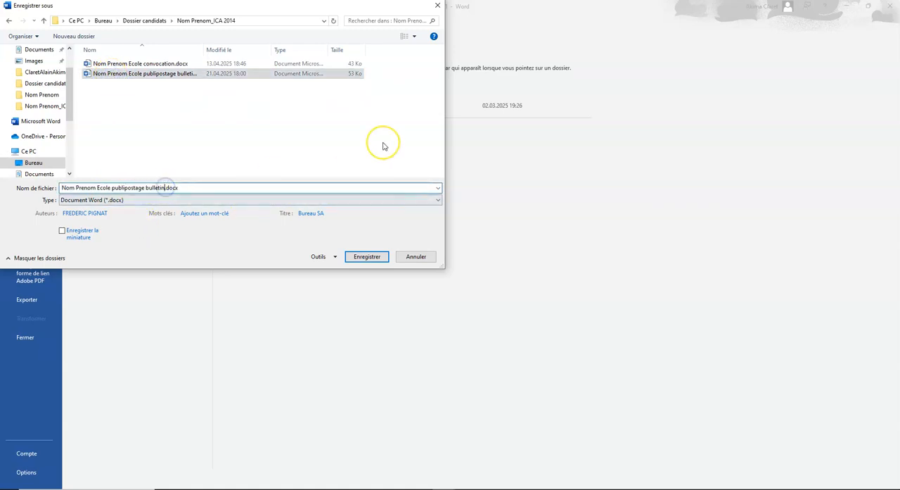
{"action": "key", "text": "BackSpace"}
{"action": "key", "text": "BackSpace"}
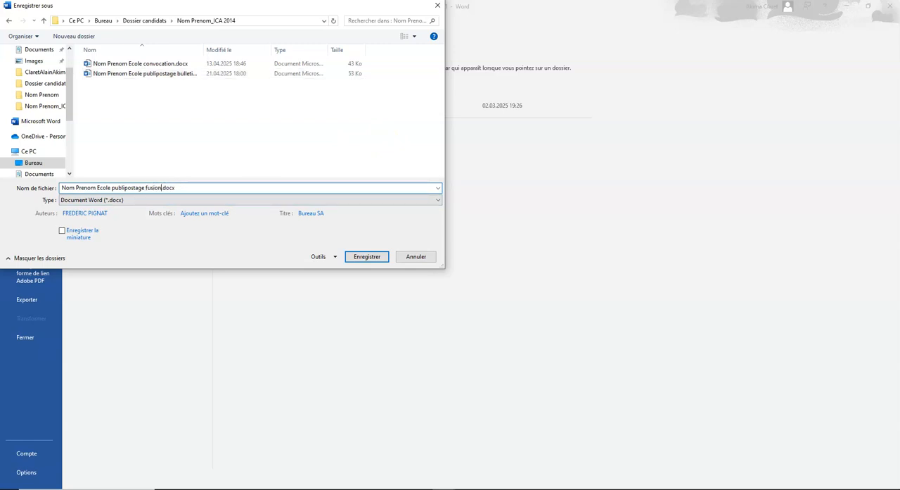
{"action": "left_click", "coordinate": [366, 256]}
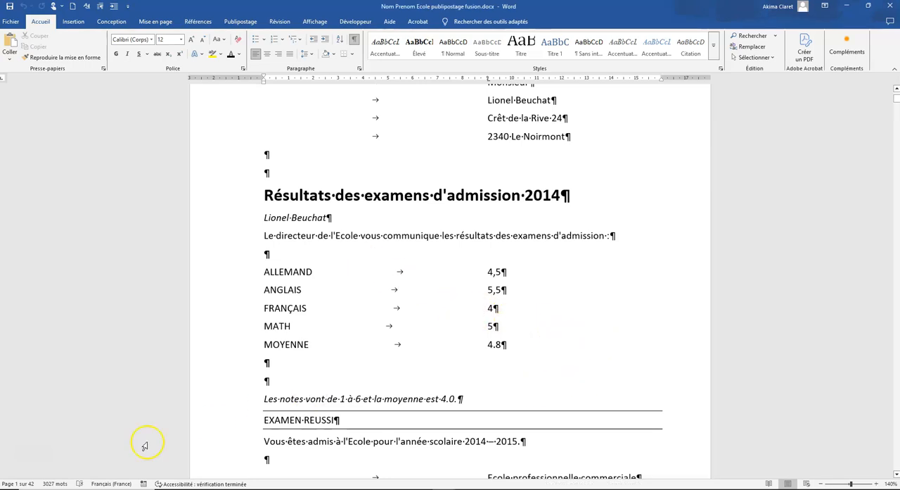
{"action": "scroll", "coordinate": [422, 362], "scroll_direction": "up", "scroll_amount": 4}
{"action": "scroll", "coordinate": [468, 345], "scroll_direction": "down", "scroll_amount": 3}
{"action": "scroll", "coordinate": [473, 359], "scroll_direction": "down", "scroll_amount": 4}
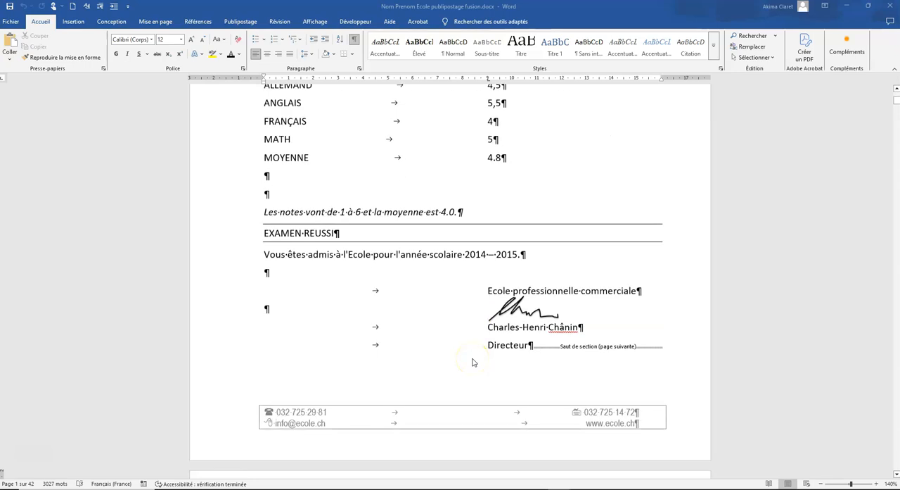